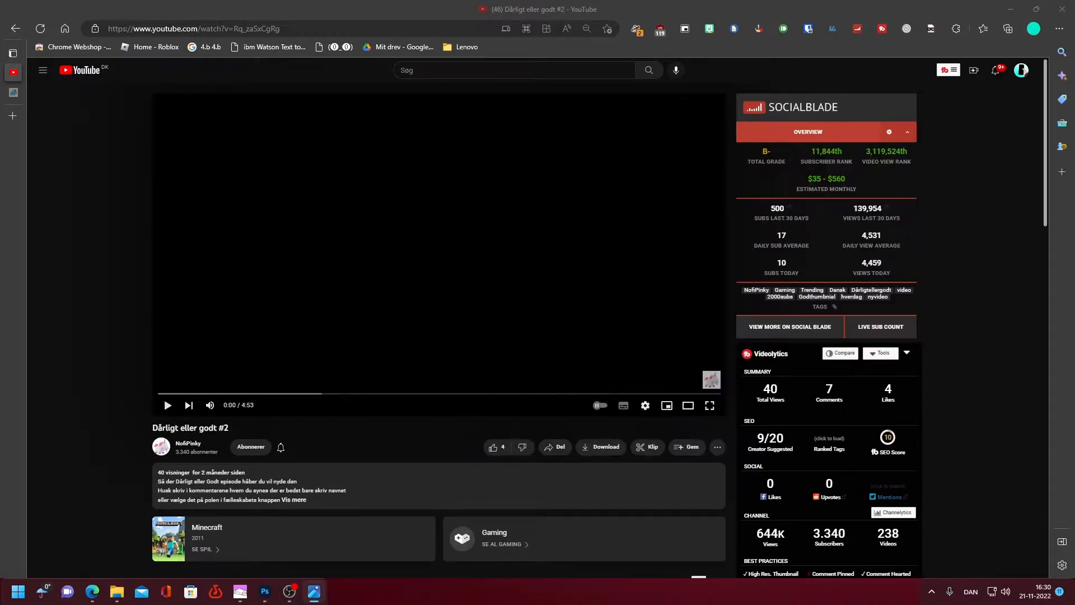
# - Look over the example thumbnail pinkythumbnail.jpg in the image viewer, and minimize it
pyautogui.moveTo(0, 170); pyautogui.dragTo(719, 129)
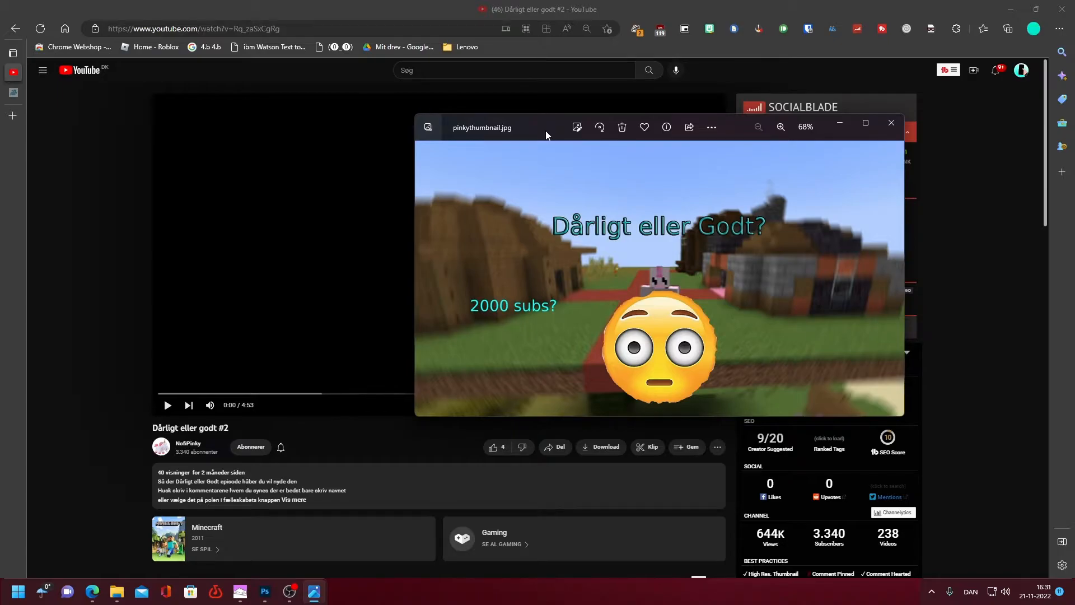
pyautogui.click(843, 121)
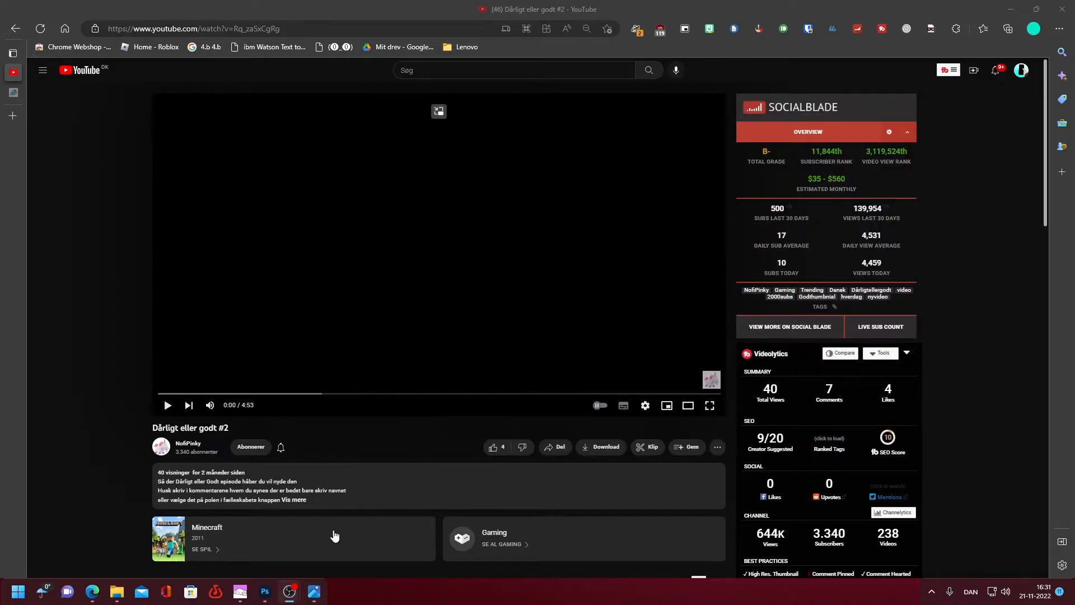
pyautogui.moveTo(266, 594)
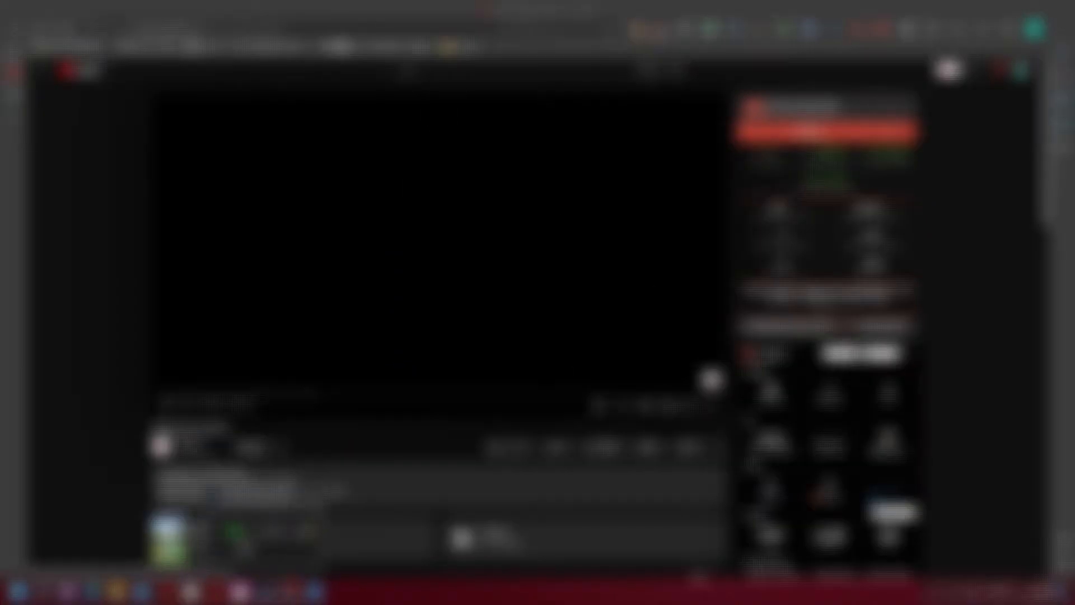
pyautogui.click(270, 590)
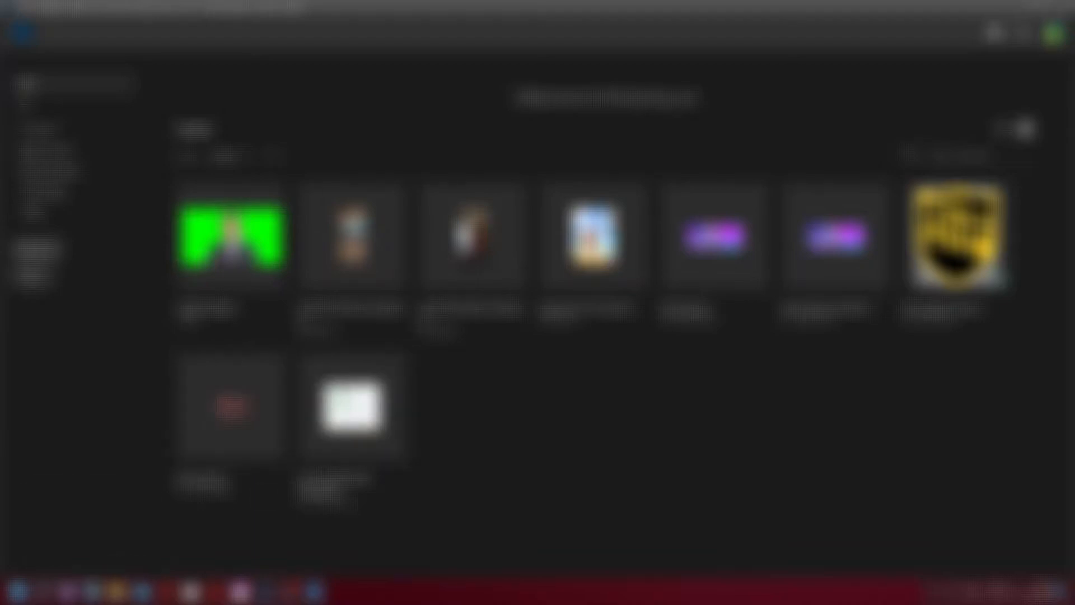
pyautogui.click(93, 589)
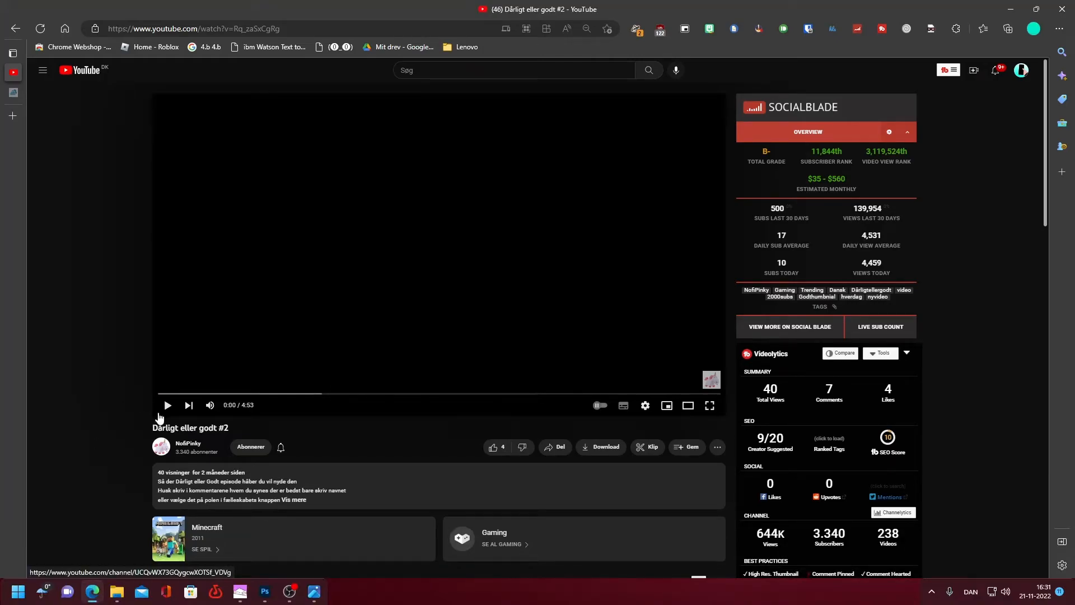
# - Play the video "Dårligt eller godt #2" and pause it at 0:19 with the character standing before the wooden house
pyautogui.click(167, 406)
pyautogui.click(167, 410)
pyautogui.moveTo(170, 397); pyautogui.dragTo(194, 365)
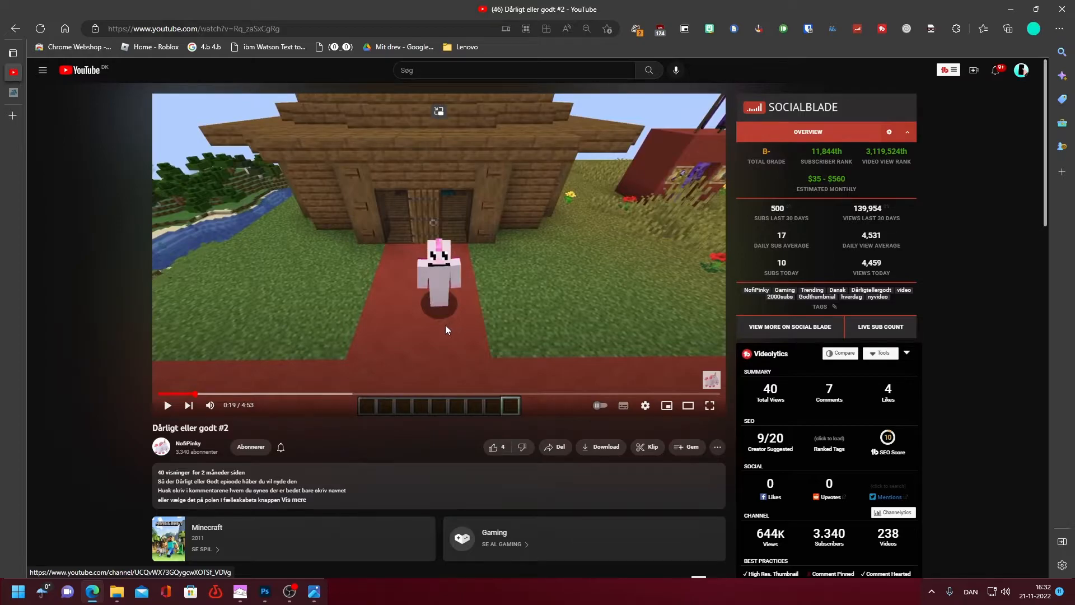
# - Show the paused video in full screen and set its quality to 1080p
pyautogui.doubleClick(548, 338)
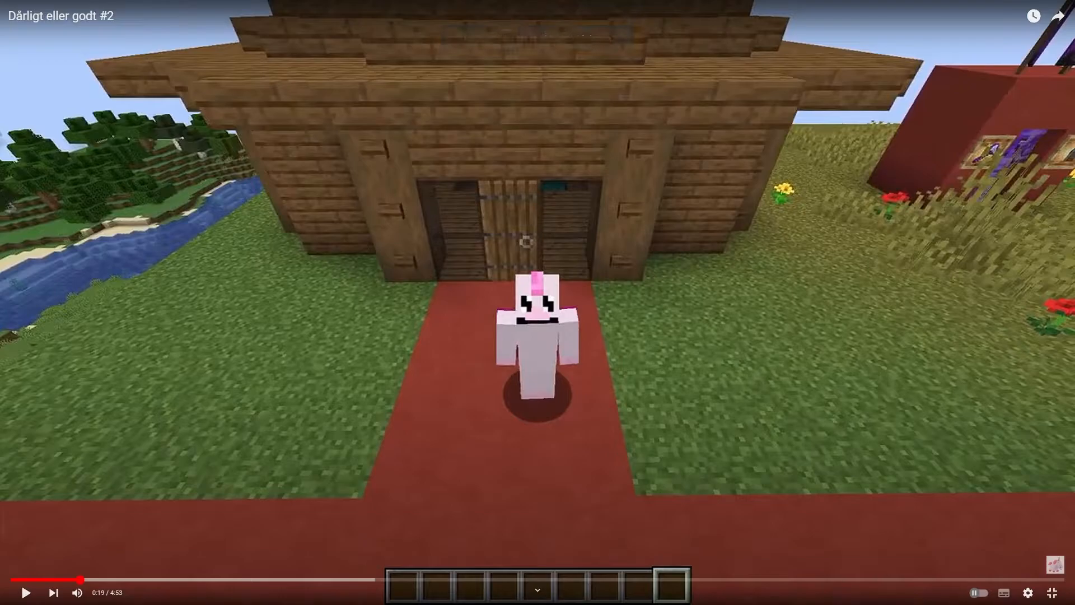
pyautogui.click(1028, 592)
pyautogui.click(1002, 555)
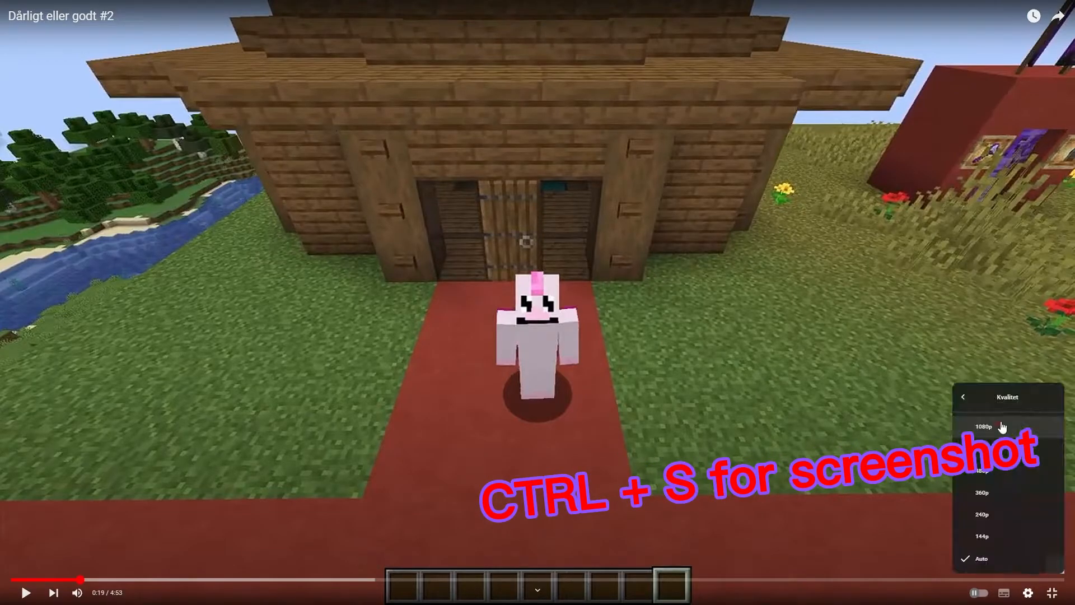
pyautogui.click(1000, 421)
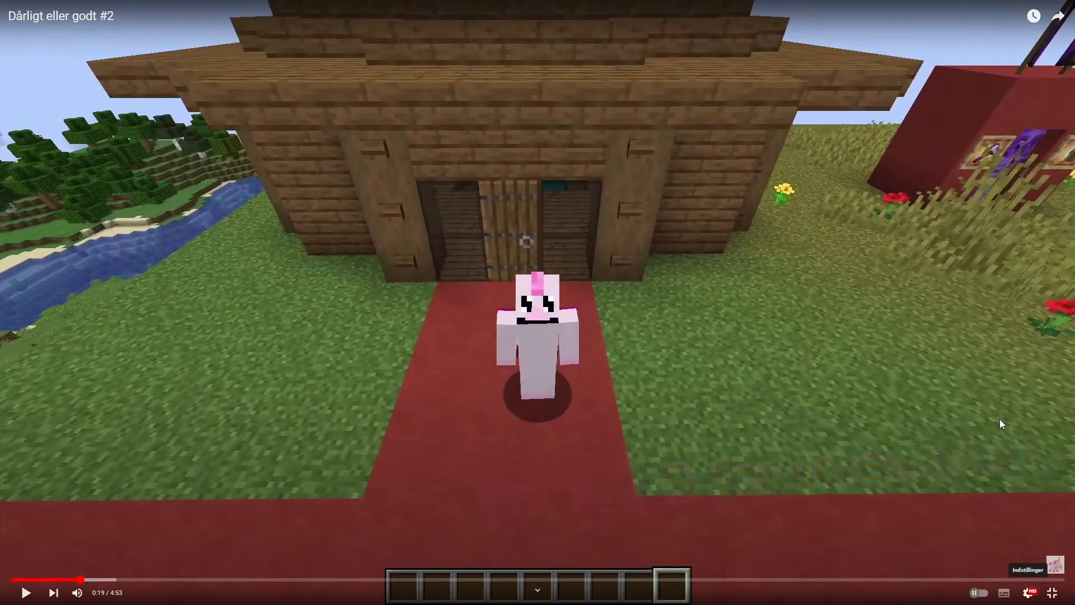
# - Capture a rectangular screenshot of the paused frame without the title and player controls, and open the capture from its notification
pyautogui.press('super+shift+s')
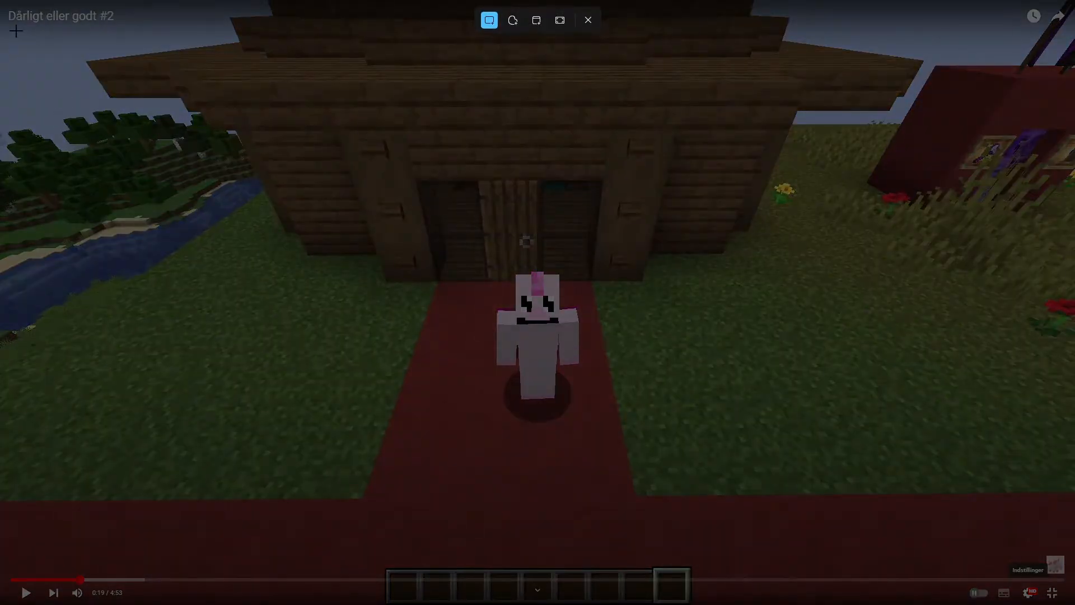
pyautogui.moveTo(4, 26); pyautogui.dragTo(1067, 529)
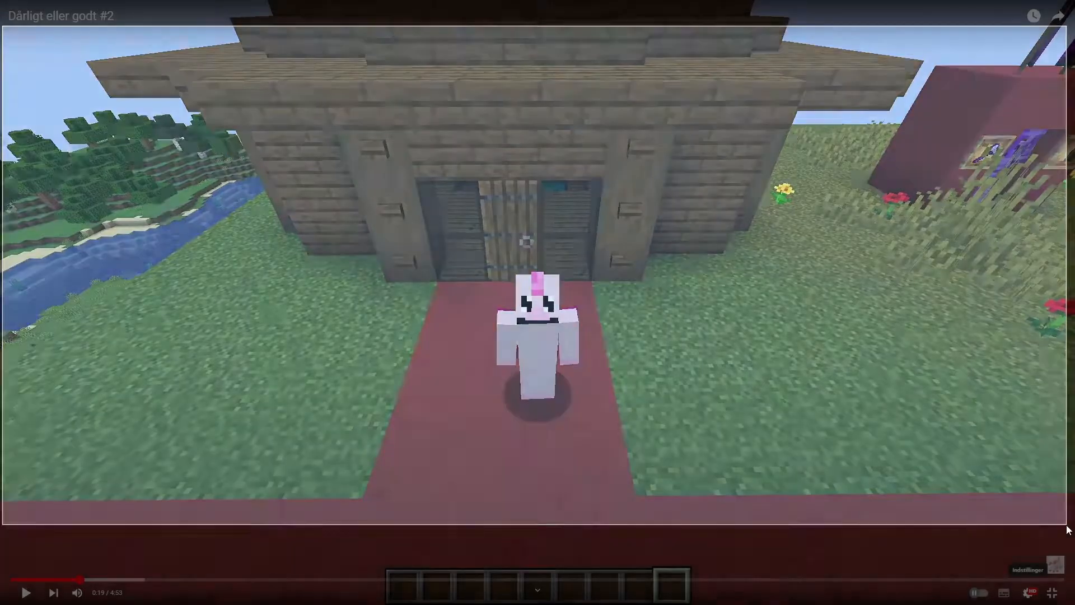
pyautogui.doubleClick(937, 353)
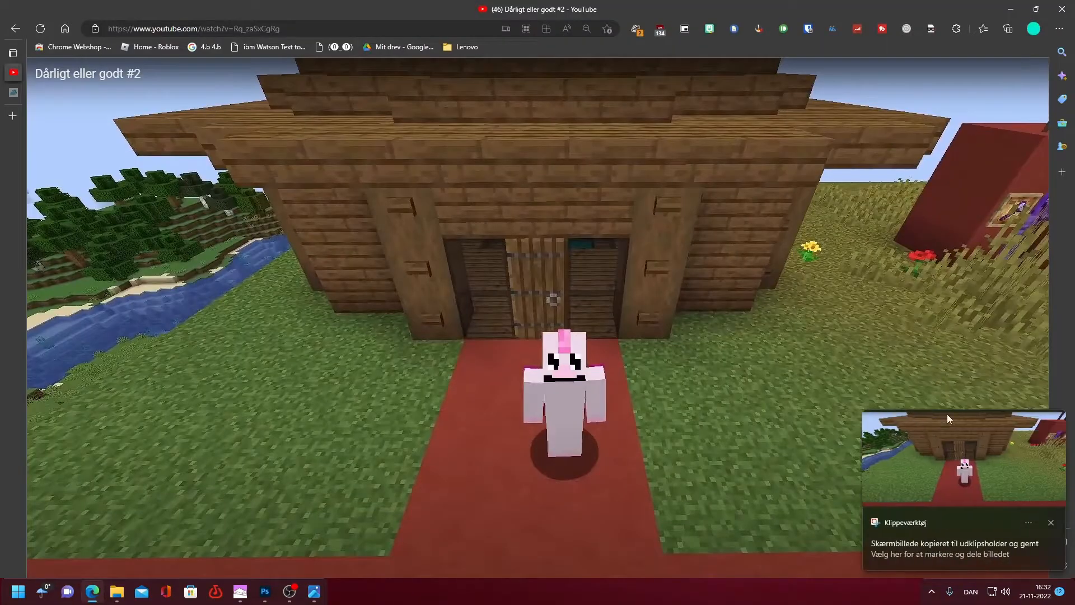
pyautogui.click(914, 508)
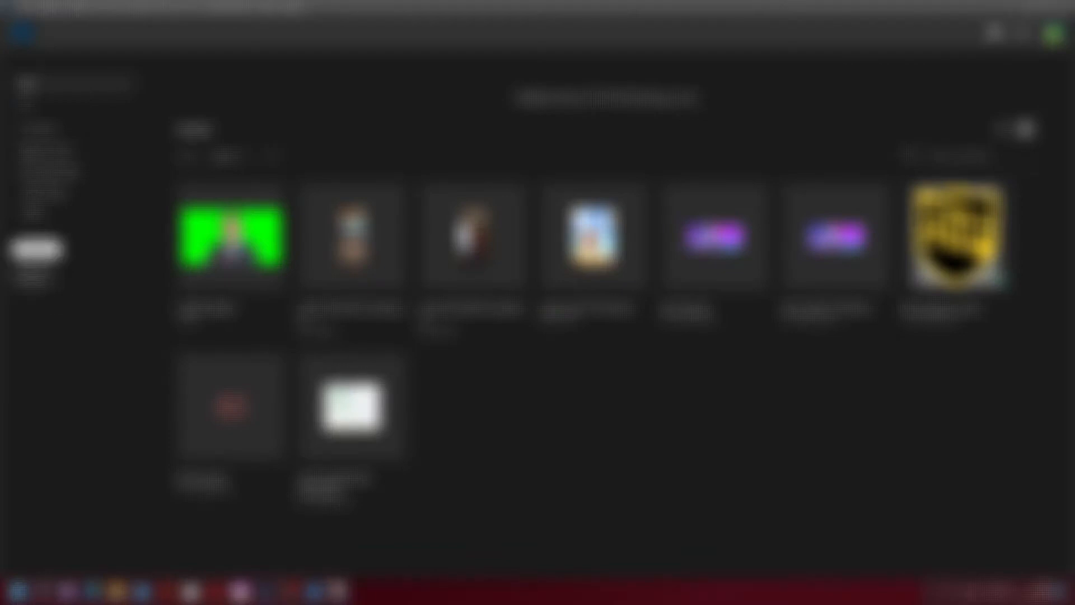
# - Create a new Photoshop document of 1920 x 1080 px at 72 ppi from the recent custom presets
pyautogui.click(36, 249)
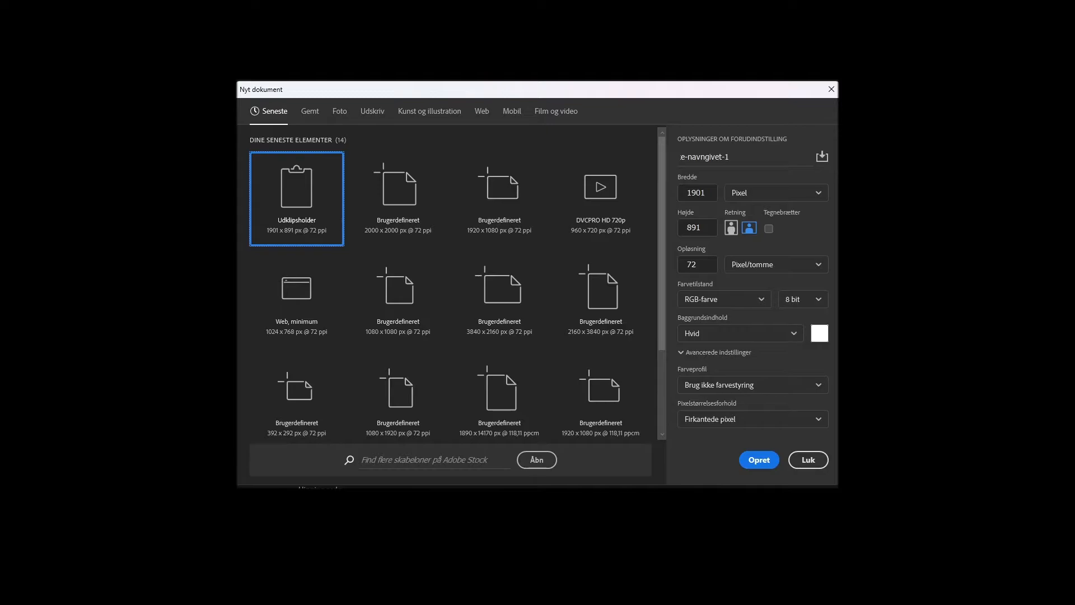
pyautogui.click(503, 183)
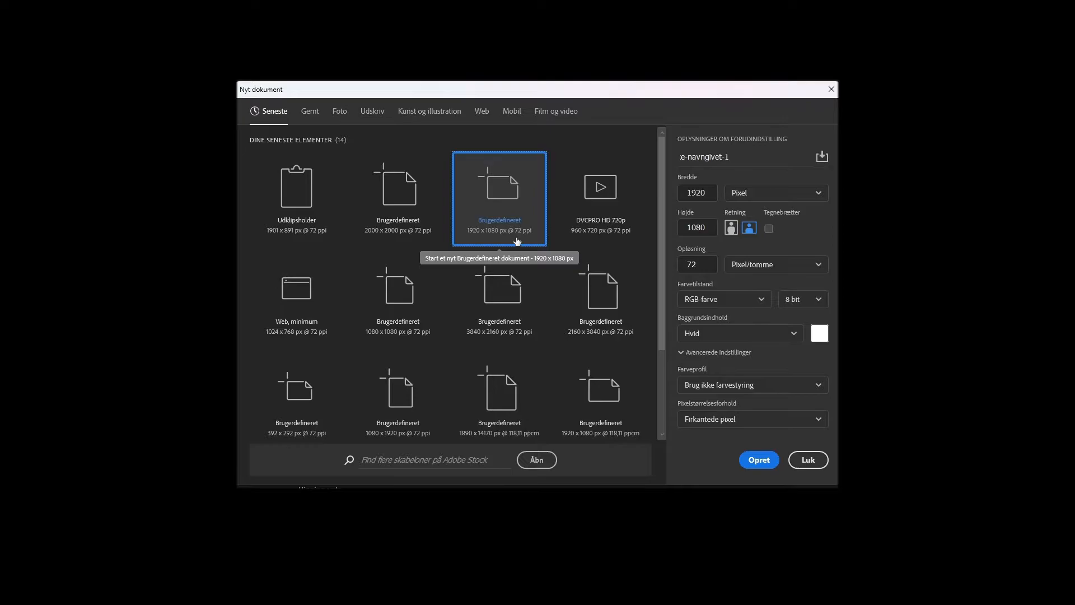
pyautogui.click(759, 460)
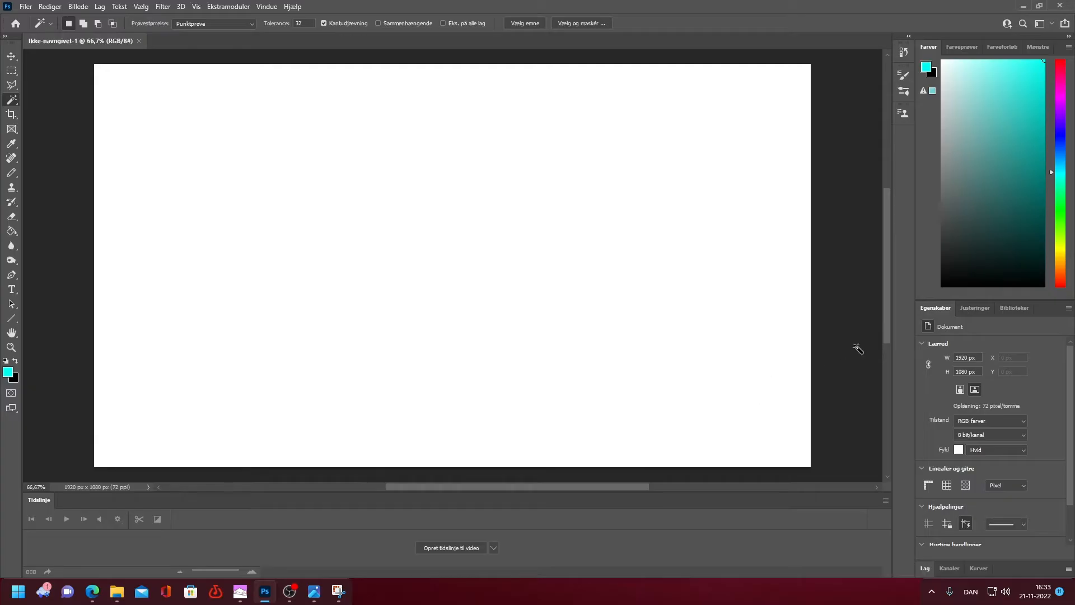
# - Bring up the layer list and paste the captured video frame into the document as a new layer
pyautogui.click(959, 569)
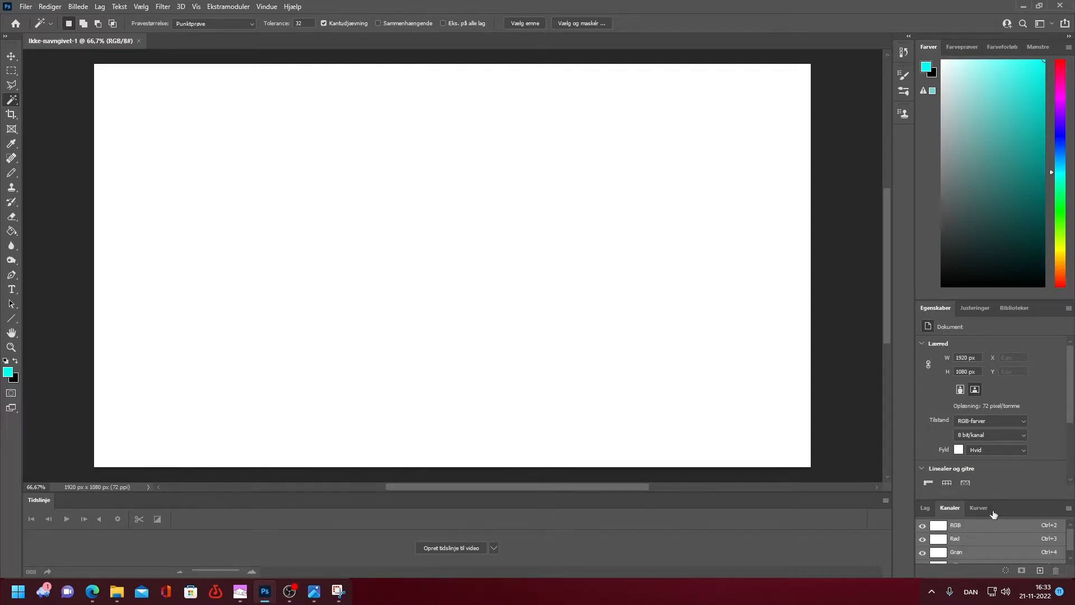
pyautogui.click(928, 508)
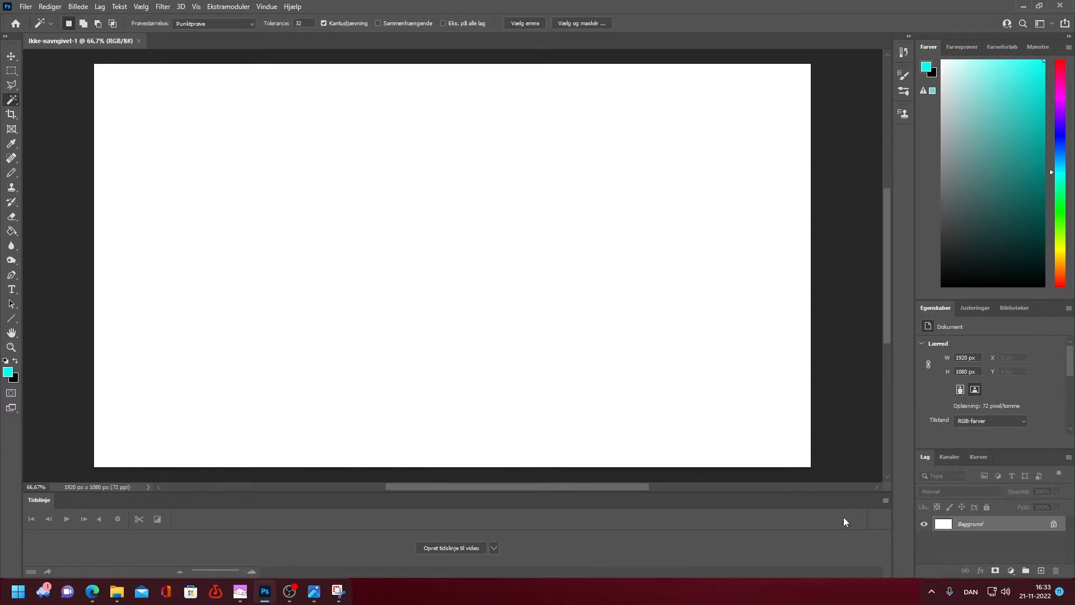
pyautogui.hotkey('ctrl', 'v')
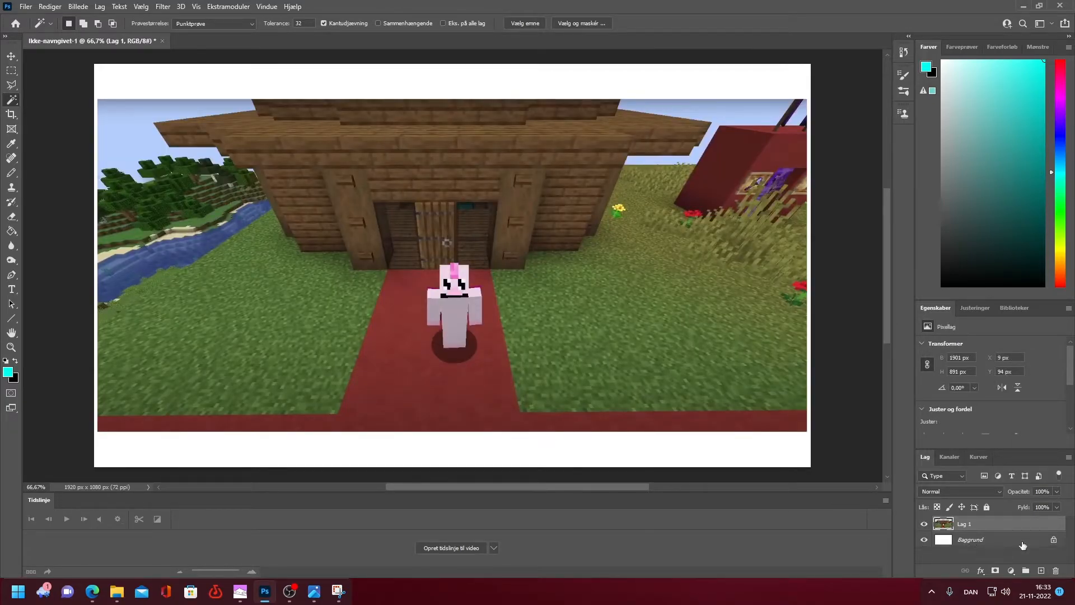
# - Unlock the white background layer and delete it
pyautogui.click(1053, 540)
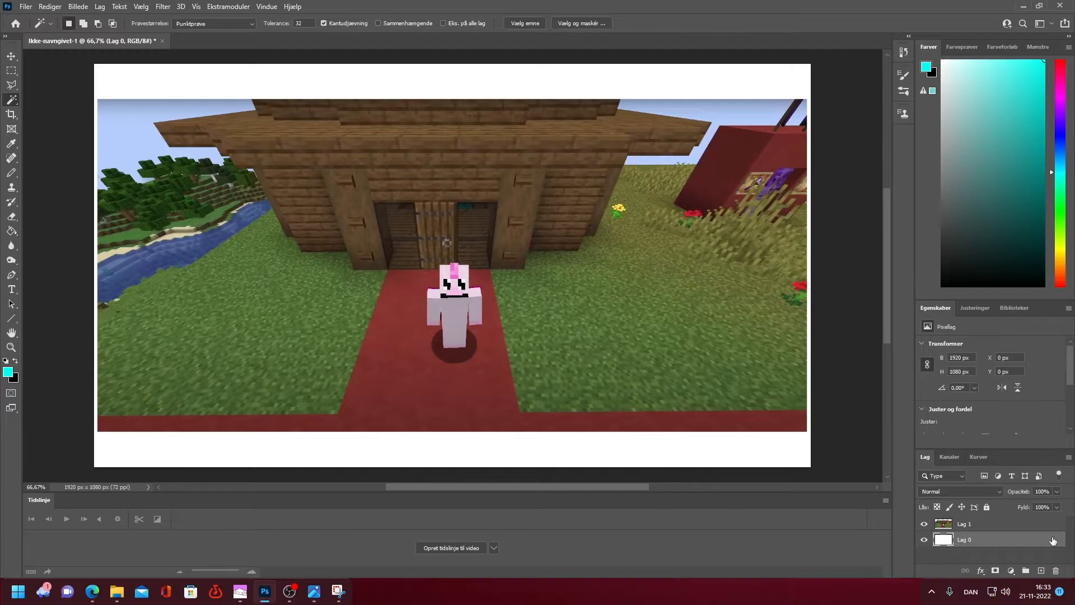
pyautogui.click(1056, 574)
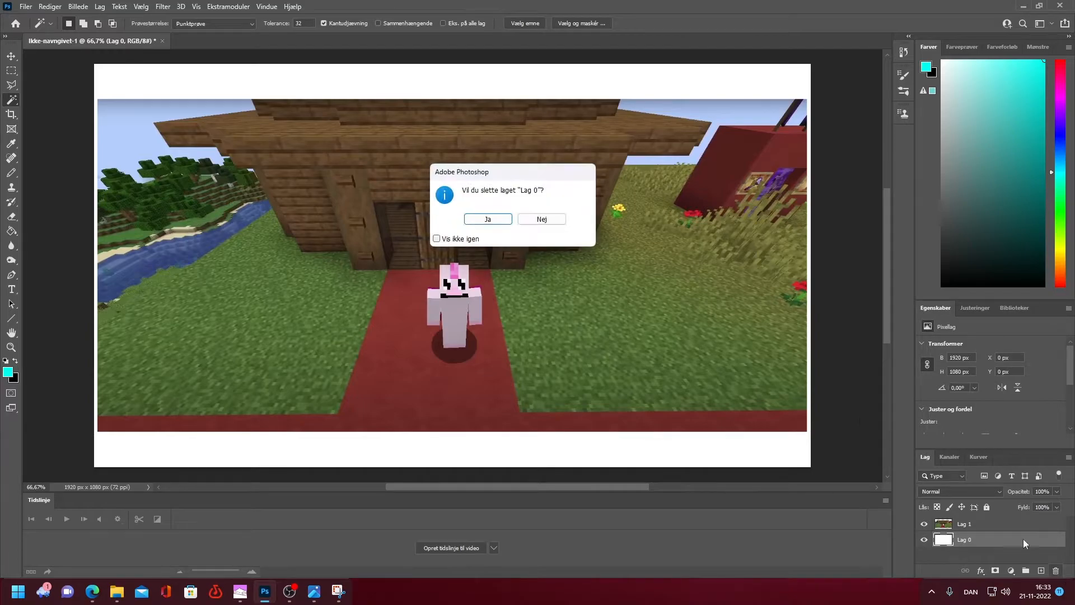
pyautogui.click(482, 220)
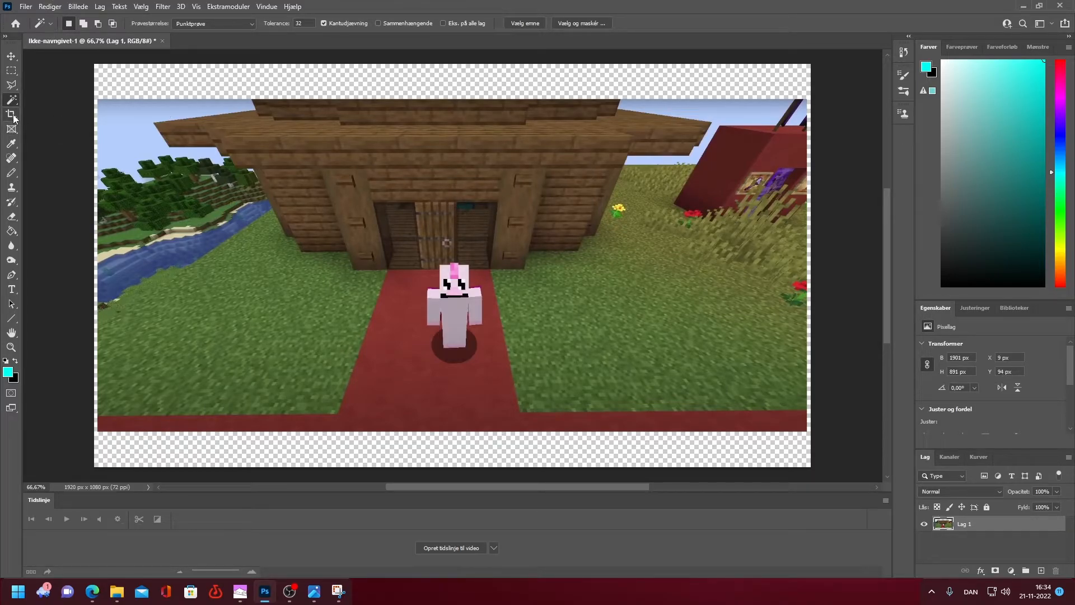
# - Select the blue sky around the house with the Magic Wand at tolerance 32 and delete it from Lag 1
pyautogui.click(11, 57)
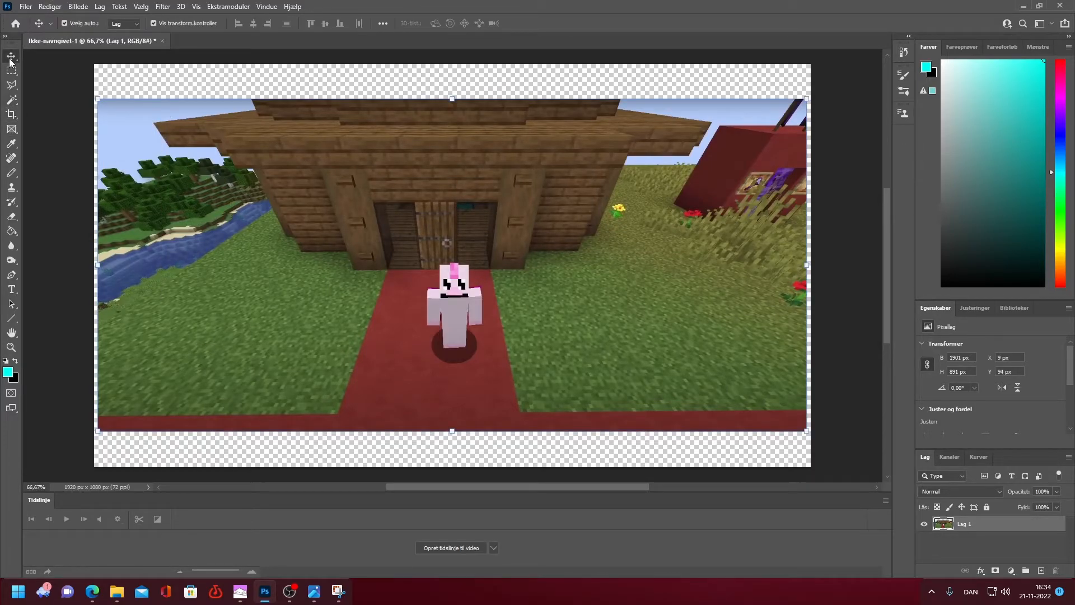
pyautogui.click(10, 102)
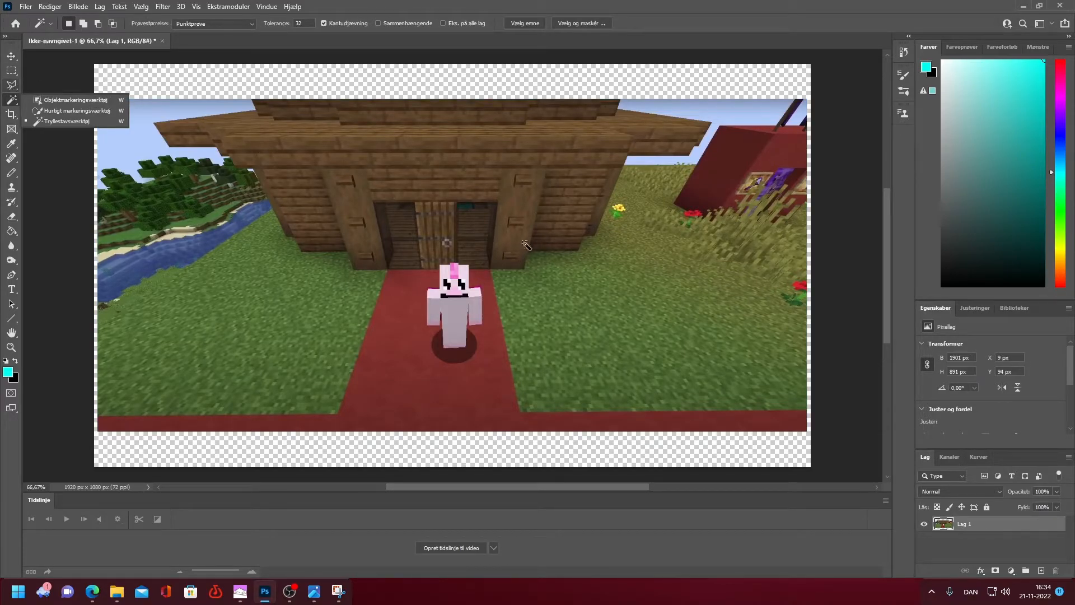
pyautogui.click(727, 116)
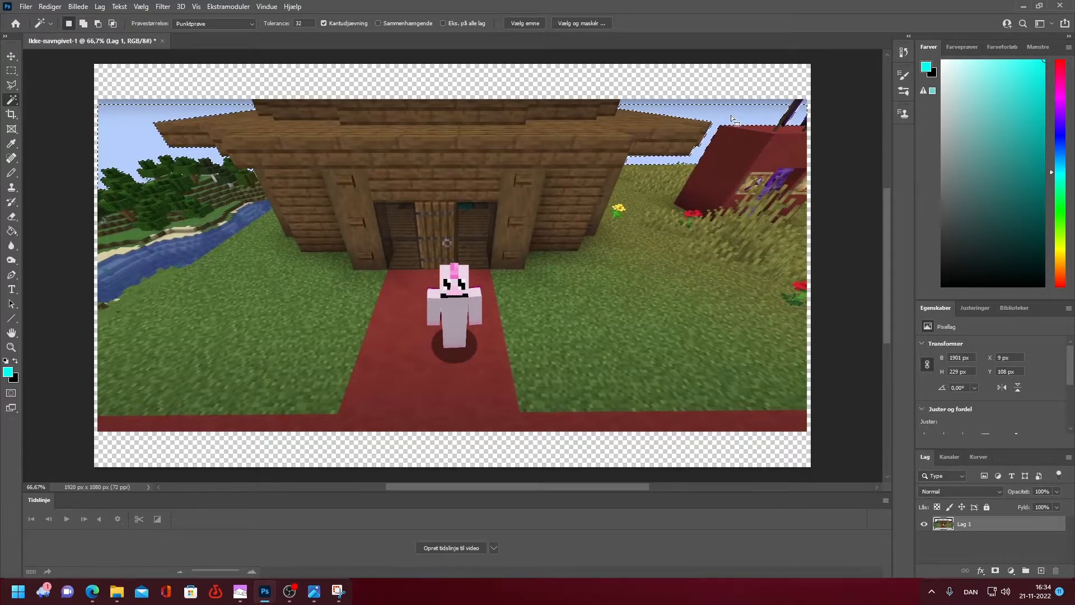
pyautogui.rightClick(13, 101)
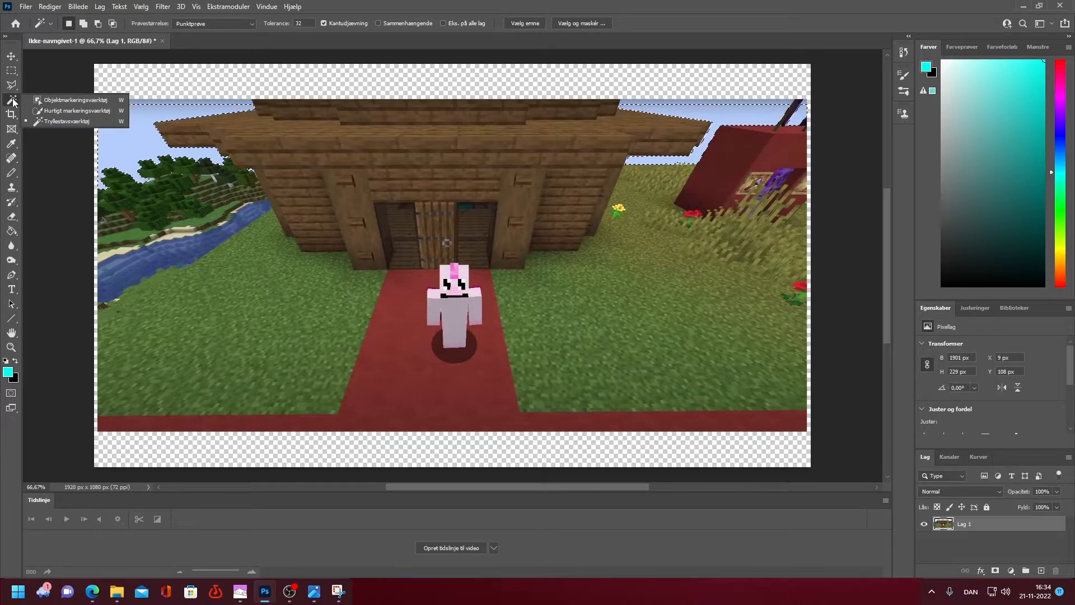
pyautogui.click(14, 101)
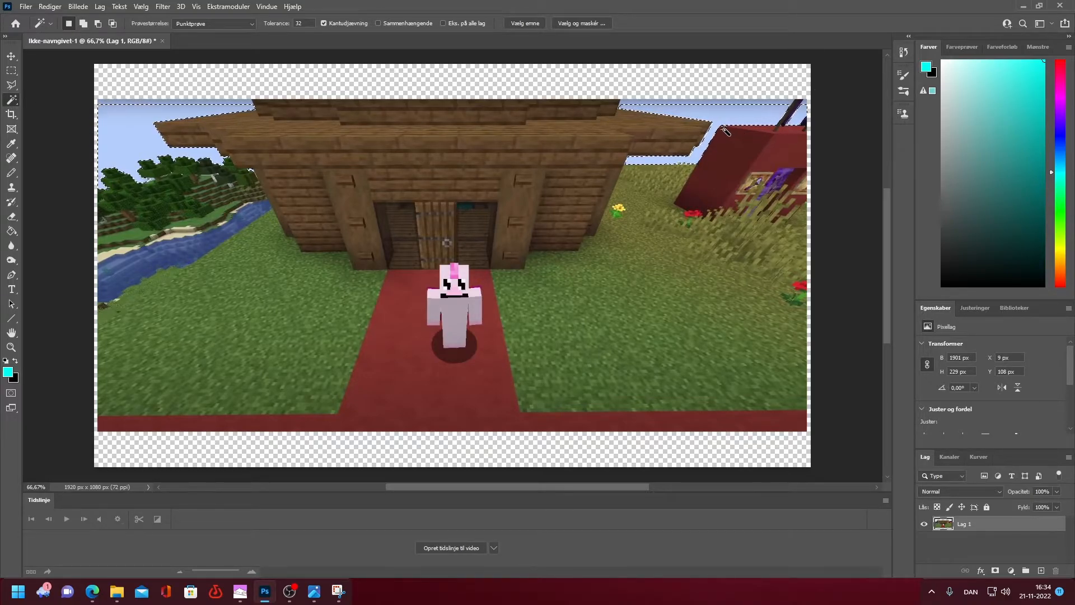
pyautogui.press('Delete')
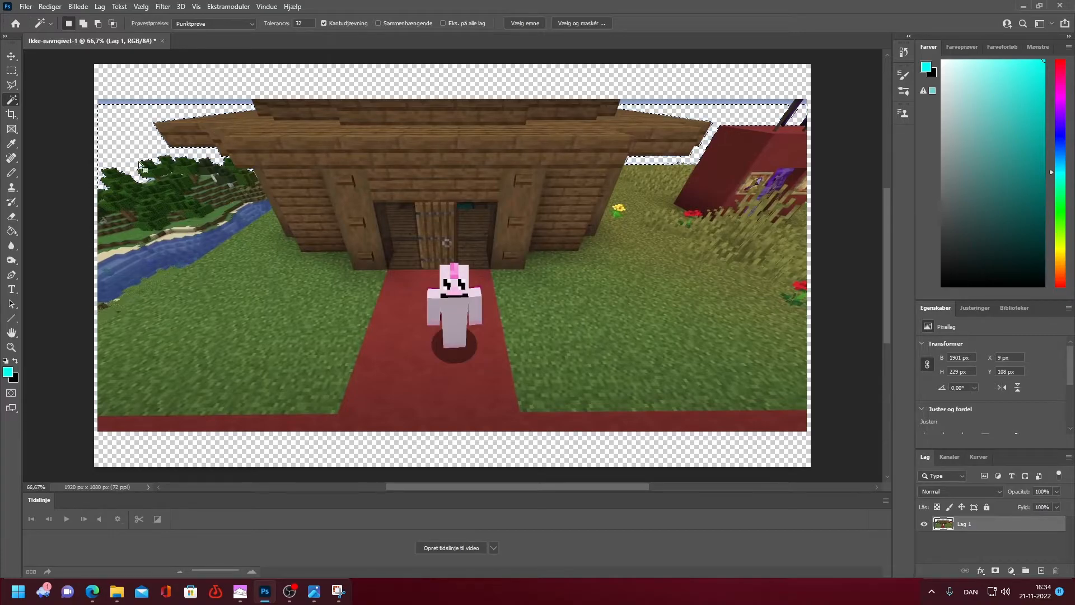
# - Remove the leftover strip of sky along the image's upper edge with the Magic Wand and clear the selection
pyautogui.click(163, 103)
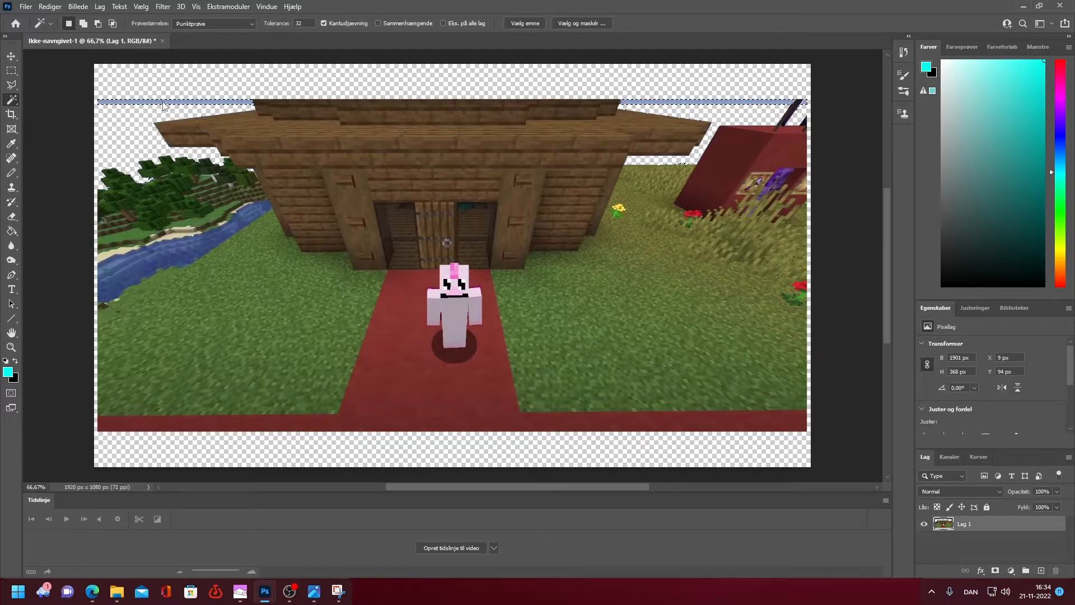
pyautogui.press('Delete')
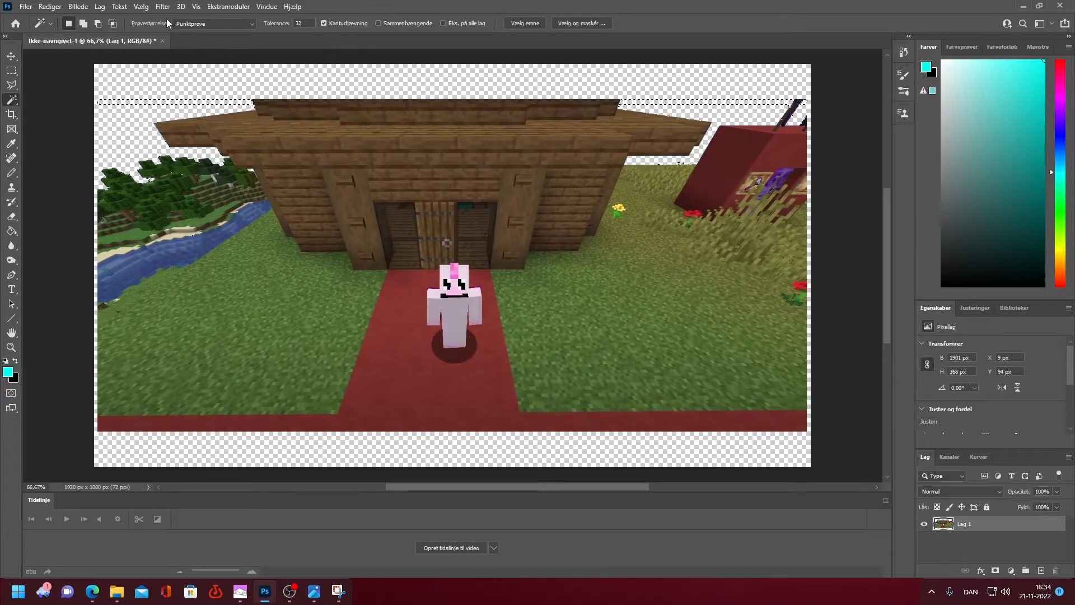
pyautogui.click(142, 7)
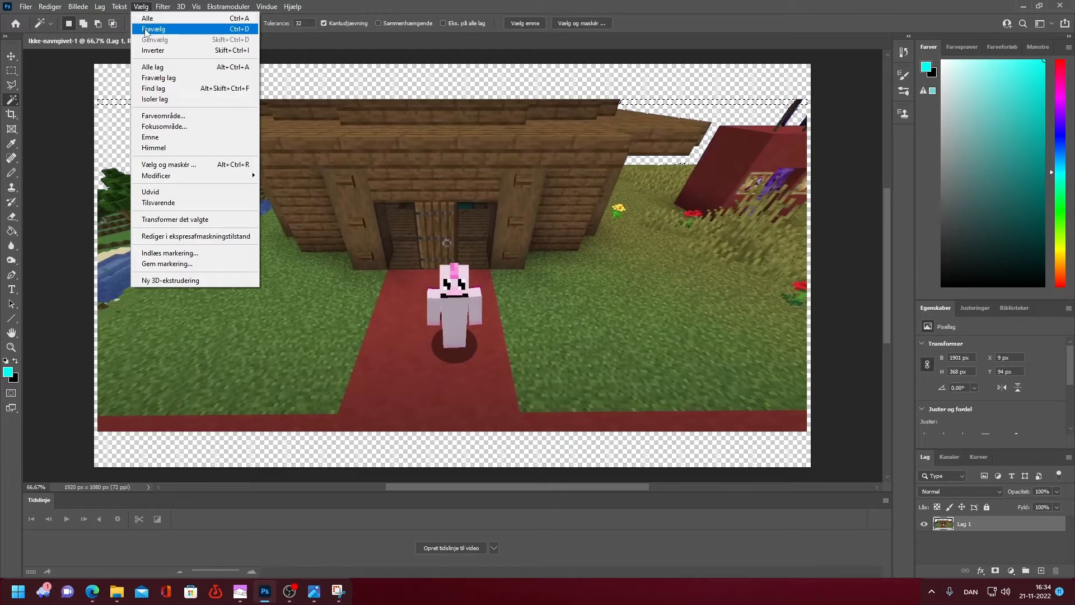
pyautogui.click(145, 29)
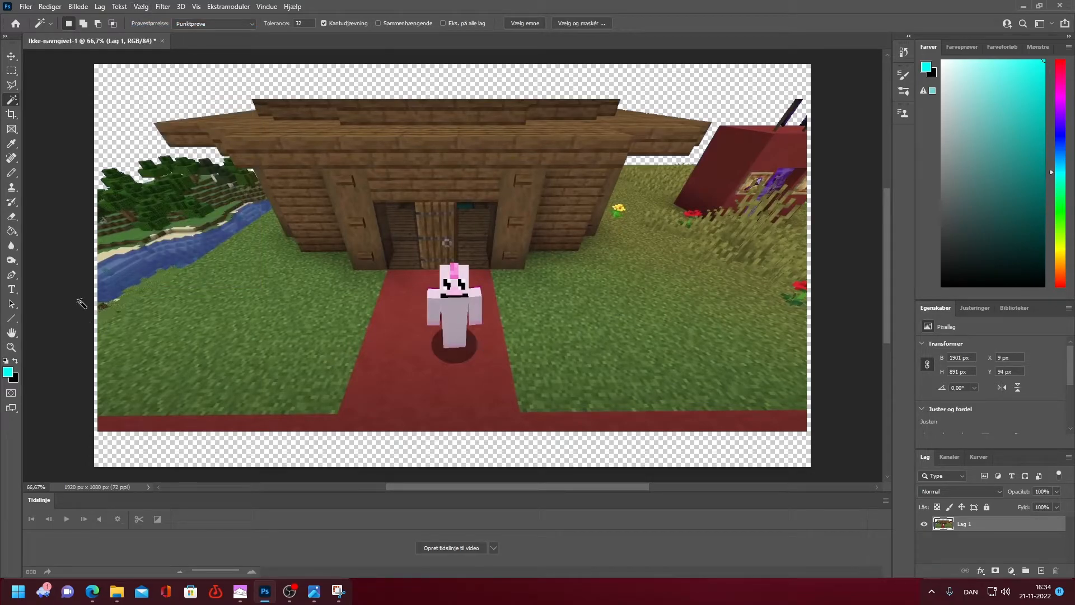
# - Scale Lag 1 proportionally to about 114.6% and position it to cover the canvas's full width down to its lower edge
pyautogui.moveTo(11, 56); pyautogui.dragTo(35, 70)
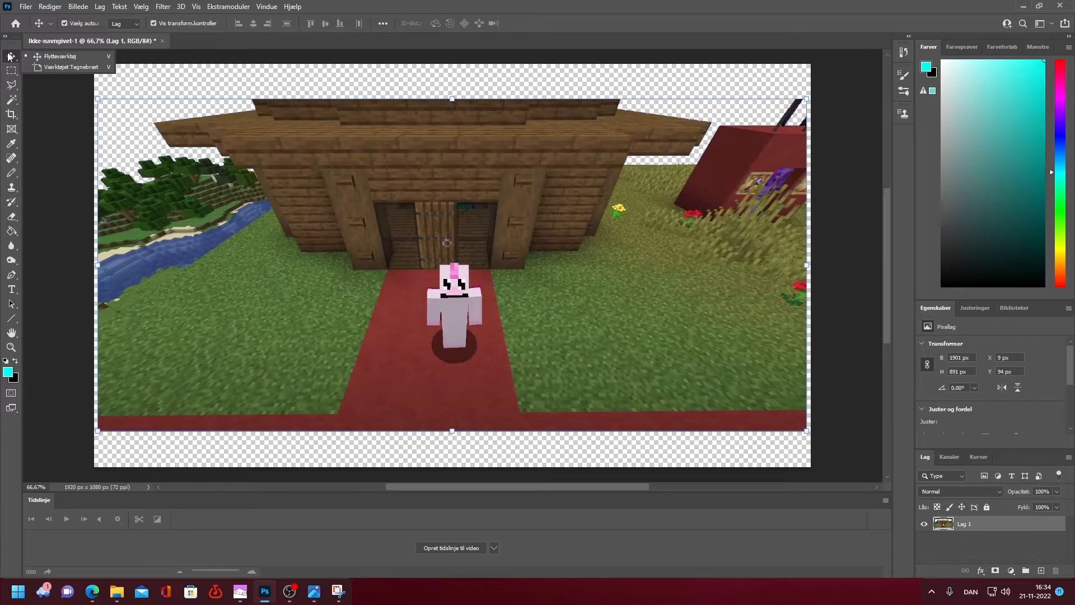
pyautogui.click(95, 99)
pyautogui.moveTo(93, 98); pyautogui.dragTo(497, 230)
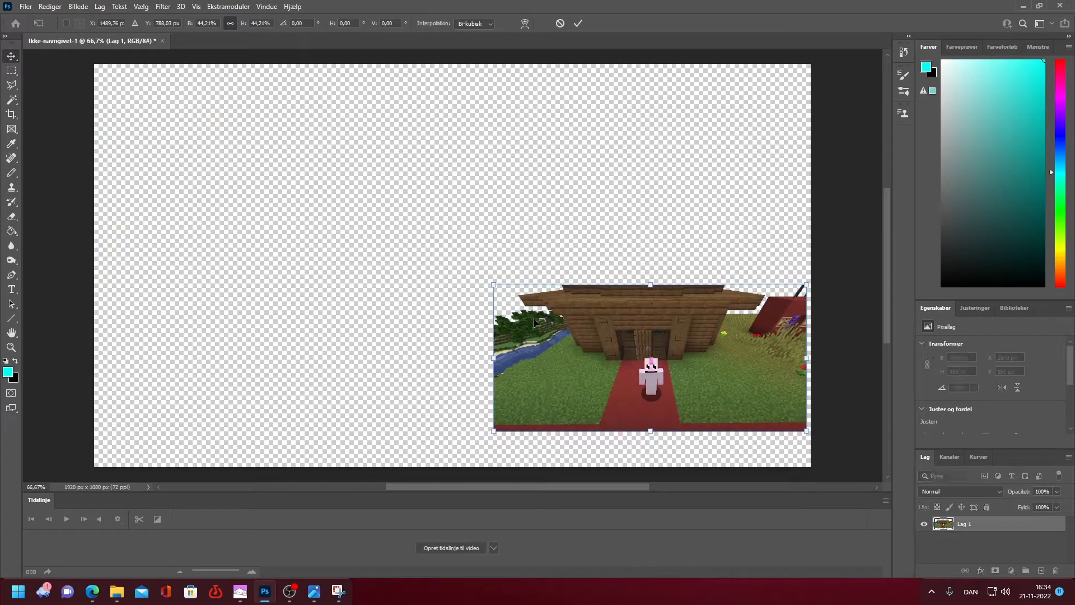
pyautogui.moveTo(397, 187); pyautogui.dragTo(95, 97)
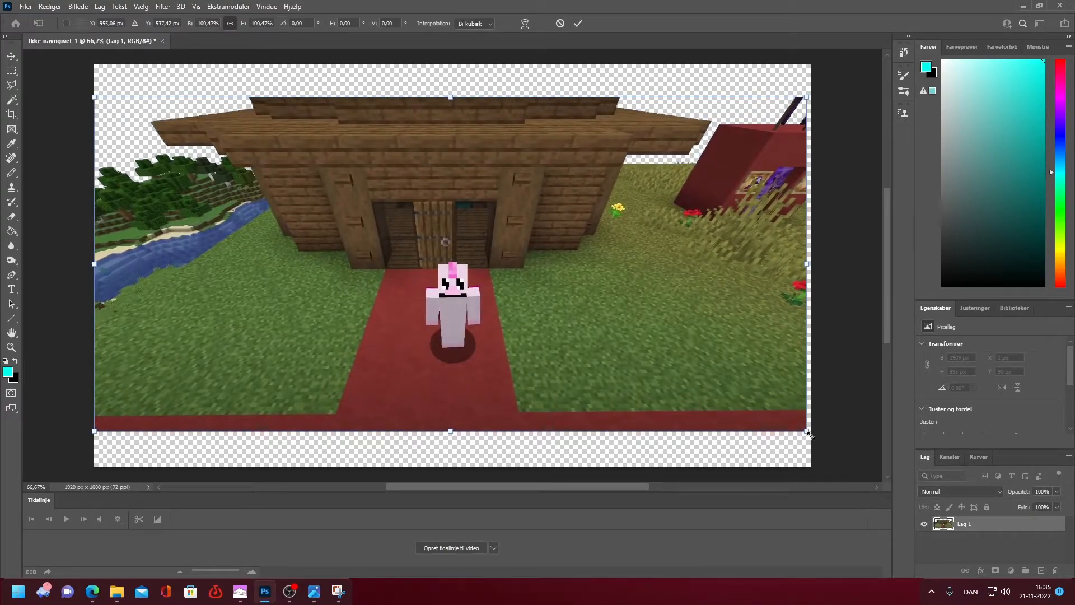
pyautogui.moveTo(805, 432); pyautogui.dragTo(851, 442)
pyautogui.moveTo(652, 400); pyautogui.dragTo(636, 384)
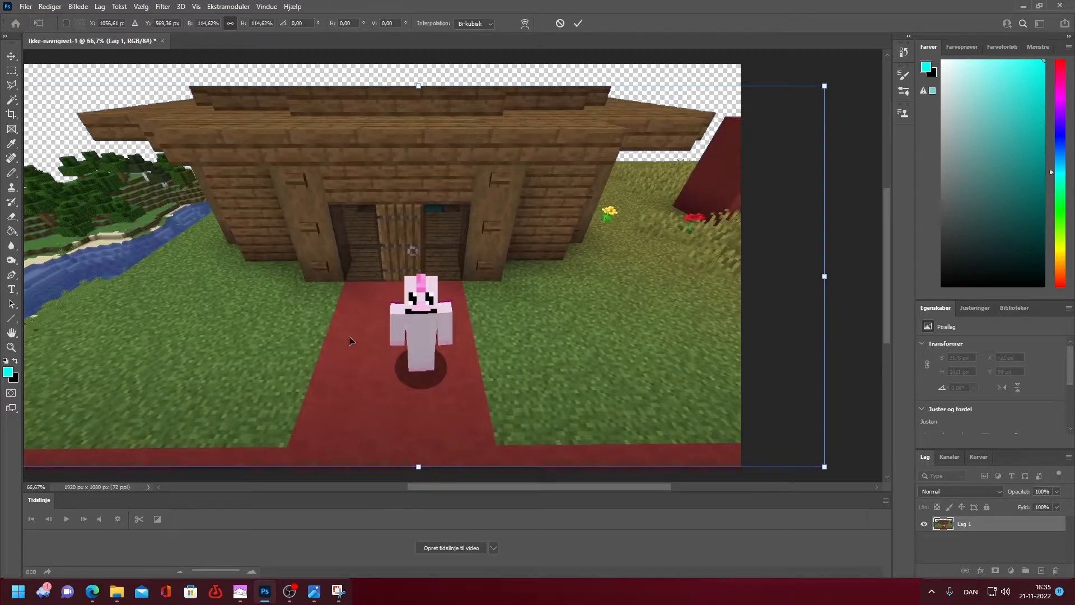
pyautogui.hscroll(-2, 348, 336)
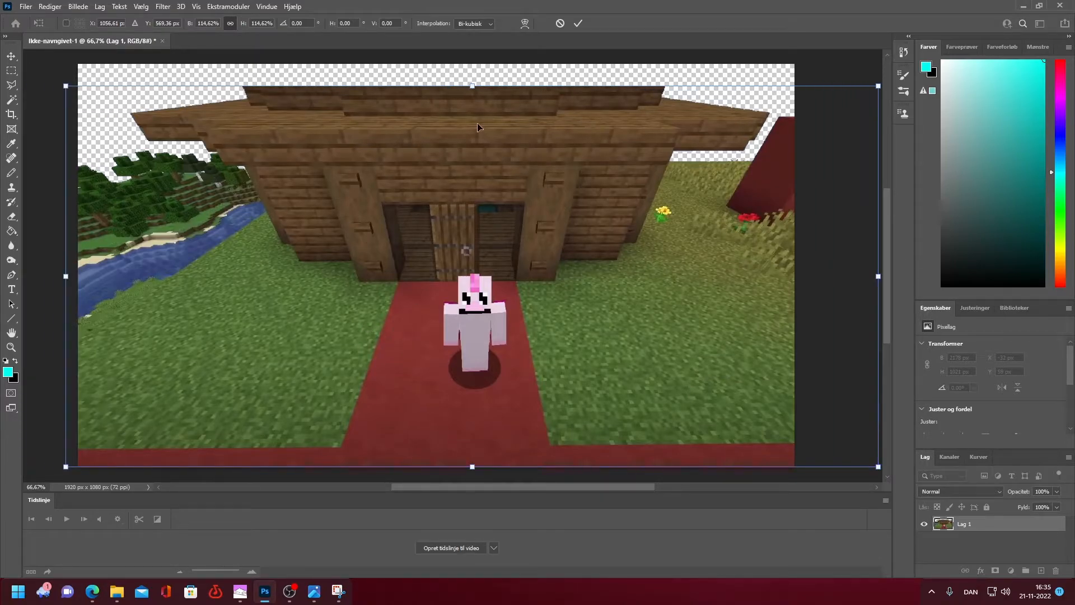
pyautogui.moveTo(477, 138); pyautogui.dragTo(463, 141)
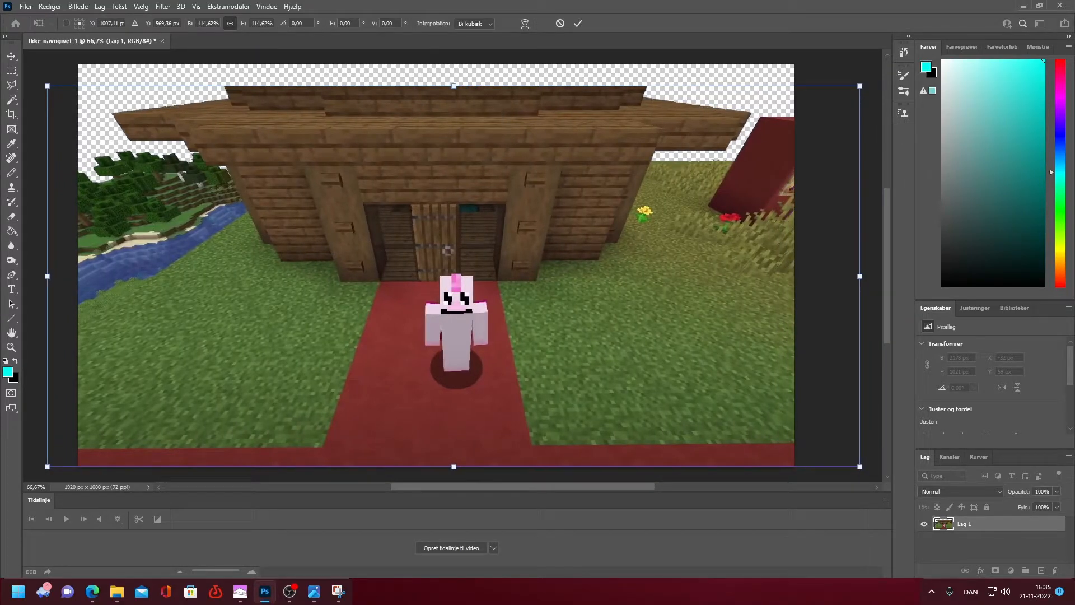
# - Select the white and pale pink areas of the character's head and body with the Magic Wand, adding each area to the selection
pyautogui.click(12, 99)
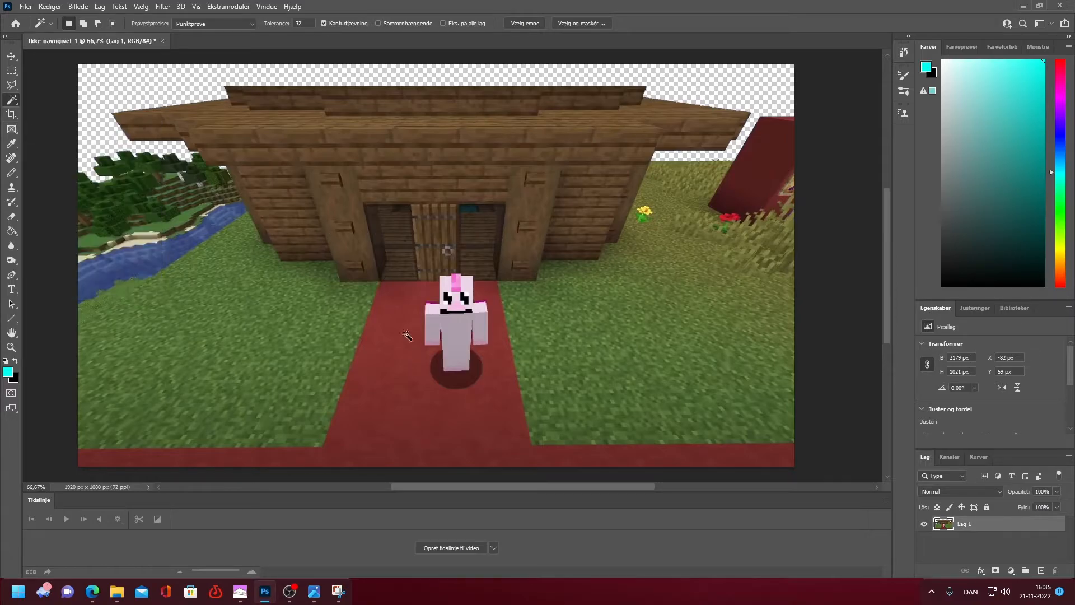
pyautogui.keyDown('shift'); pyautogui.click(468, 325); pyautogui.keyUp('shift')
pyautogui.keyDown('shift'); pyautogui.click(455, 298); pyautogui.keyUp('shift')
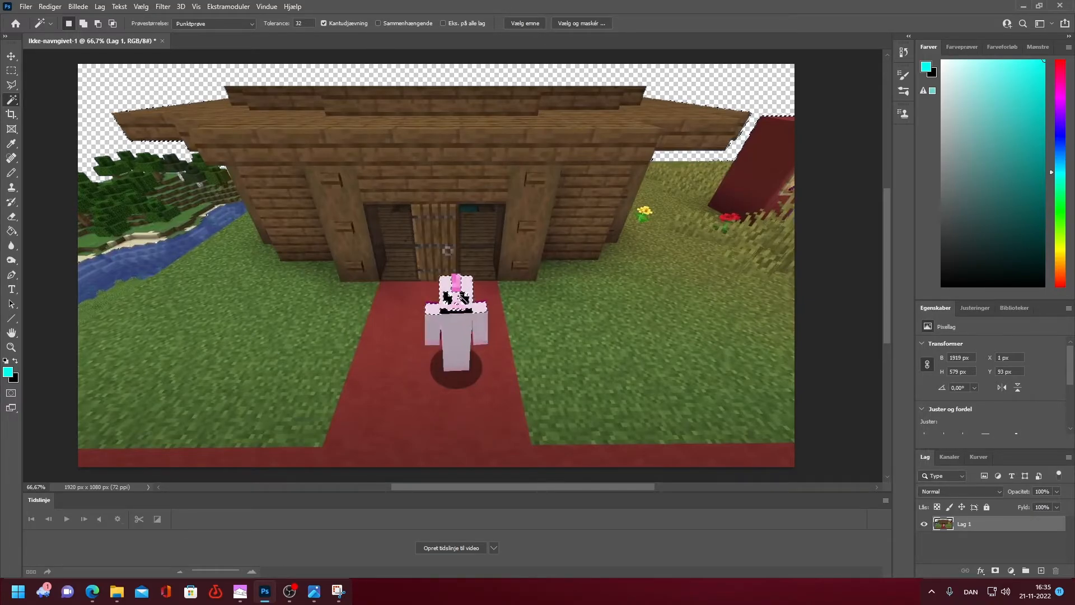
pyautogui.keyDown('shift'); pyautogui.click(454, 299); pyautogui.keyUp('shift')
pyautogui.keyDown('shift'); pyautogui.click(458, 308); pyautogui.keyUp('shift')
pyautogui.hotkey('ctrl', 'z')
pyautogui.scroll(3, 457, 286)
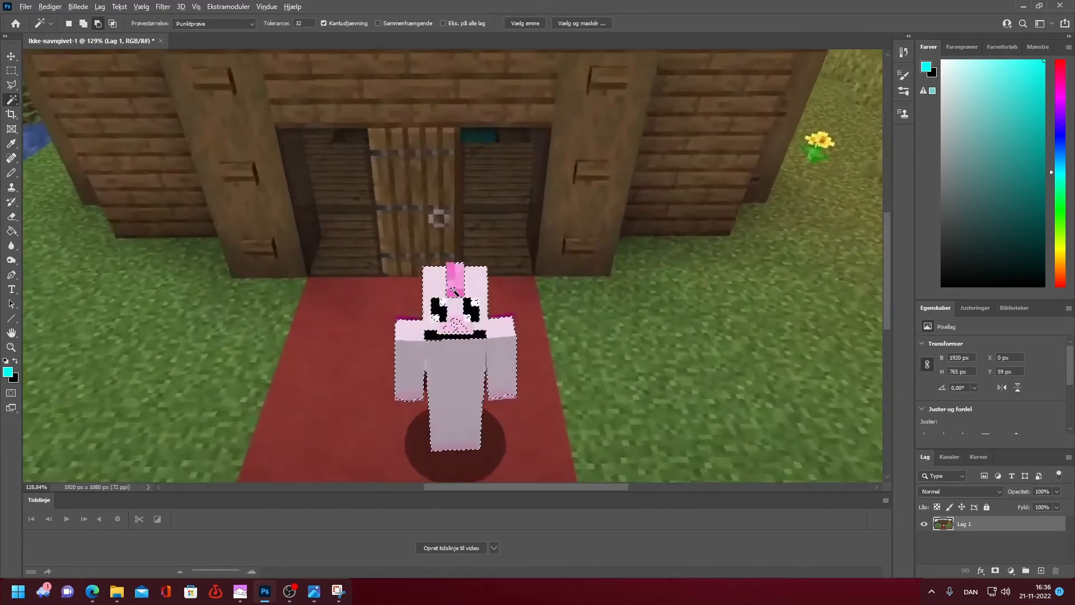
pyautogui.keyDown('shift'); pyautogui.click(454, 281); pyautogui.keyUp('shift')
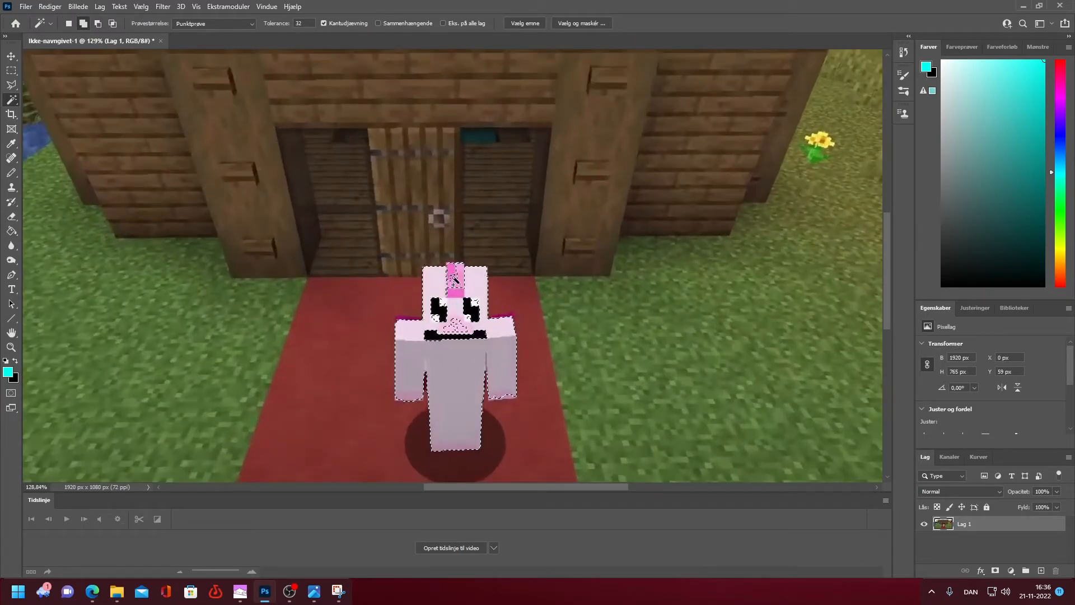
# - Add the character's snout and black mouth to the selection with the Polygonal Lasso in add-to-selection mode
pyautogui.click(11, 85)
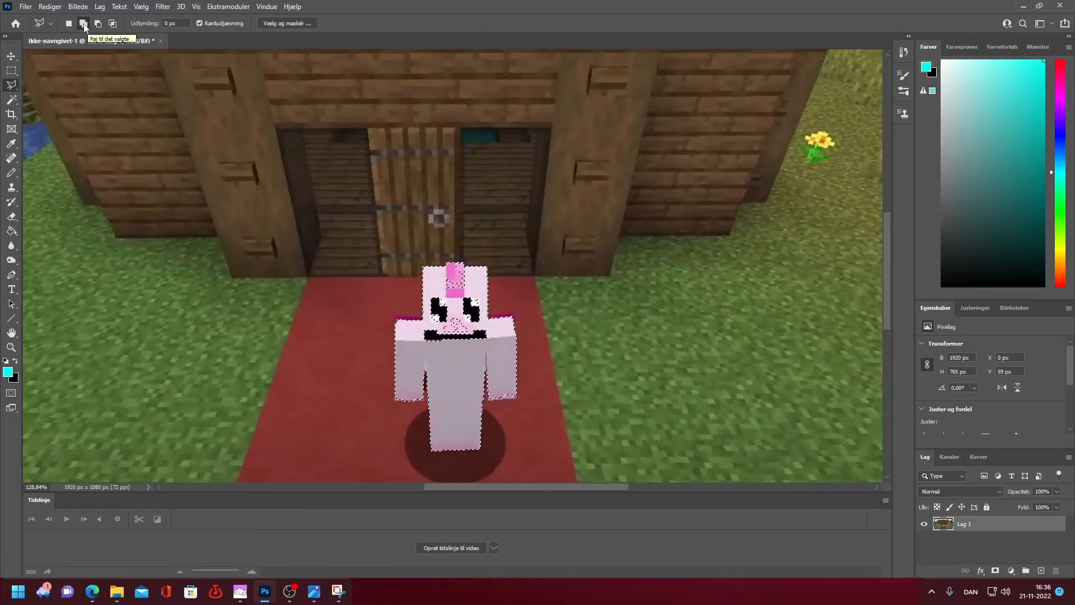
pyautogui.click(474, 324)
pyautogui.click(455, 312)
pyautogui.click(441, 335)
pyautogui.click(475, 335)
pyautogui.click(473, 324)
pyautogui.click(421, 327)
pyautogui.click(493, 329)
pyautogui.click(491, 348)
pyautogui.click(407, 344)
pyautogui.click(421, 327)
# - Add both of the character's eyes to the selection with the Polygonal Lasso
pyautogui.click(431, 295)
pyautogui.click(449, 297)
pyautogui.click(450, 323)
pyautogui.click(428, 325)
pyautogui.click(430, 295)
pyautogui.click(473, 293)
pyautogui.click(458, 299)
pyautogui.click(455, 318)
pyautogui.click(480, 326)
pyautogui.click(483, 297)
pyautogui.click(473, 294)
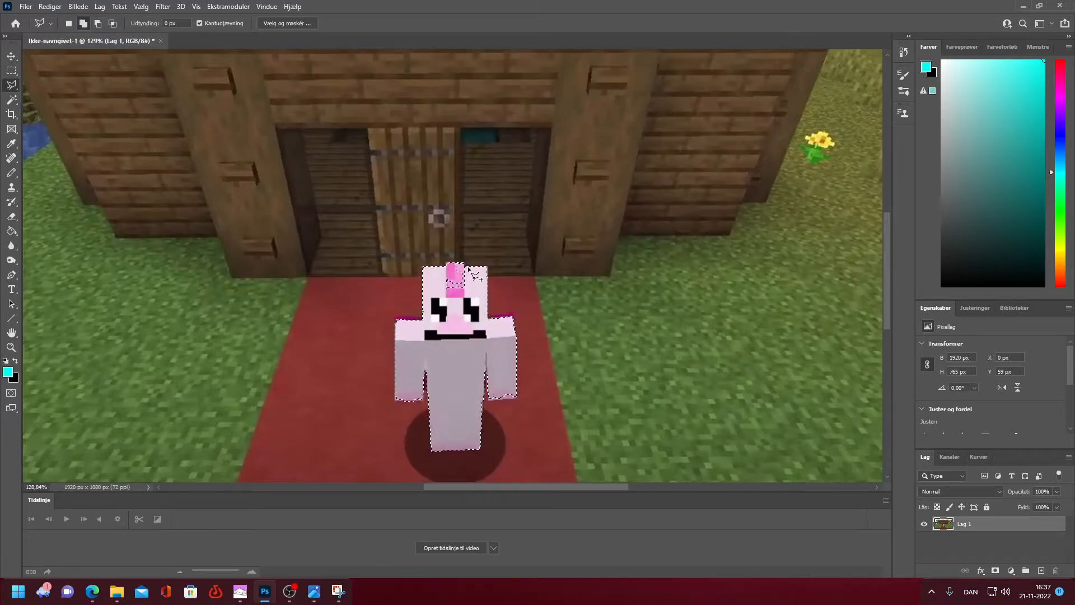
# - Add the pink hair stripe on the character's head to the selection with the Polygonal Lasso
pyautogui.click(445, 268)
pyautogui.click(474, 291)
pyautogui.doubleClick(466, 273)
pyautogui.click(464, 264)
# - Start a stroke along the character's selection outline and set its width to 10 px
pyautogui.click(56, 7)
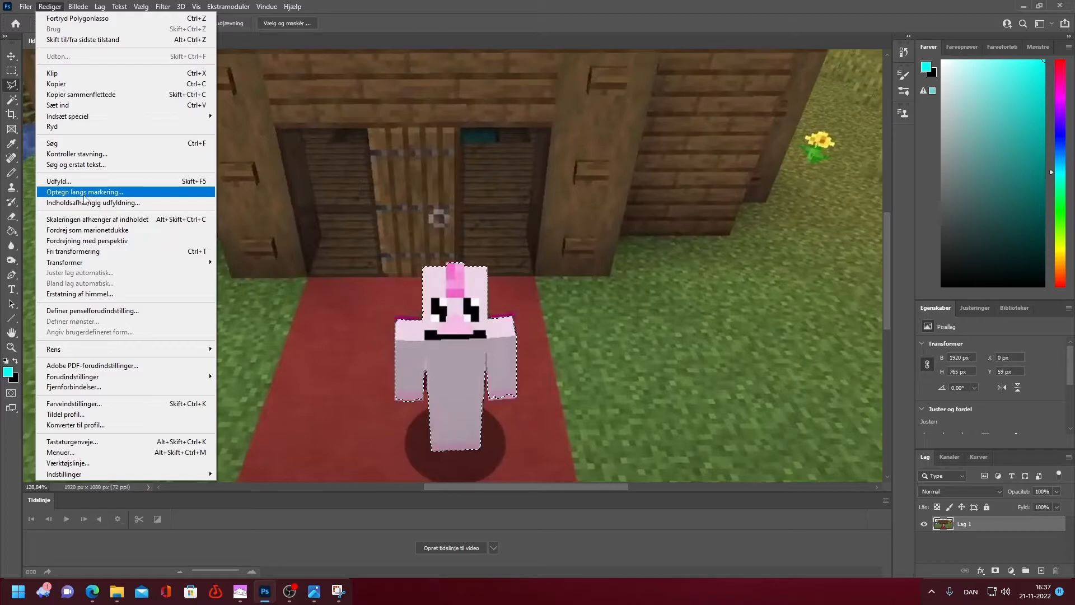
pyautogui.click(84, 193)
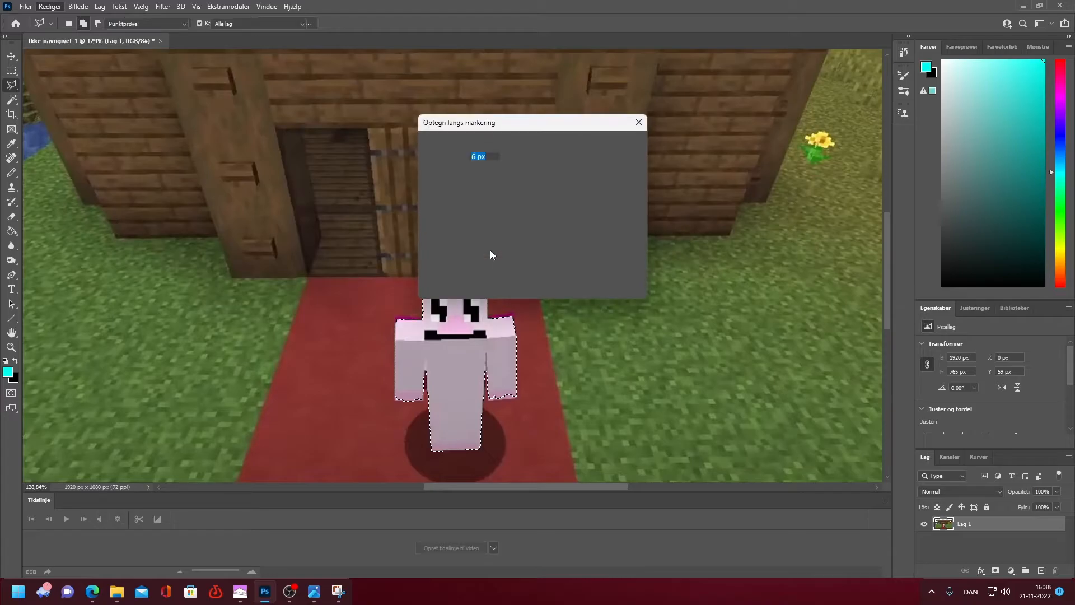
pyautogui.moveTo(556, 123); pyautogui.dragTo(694, 114)
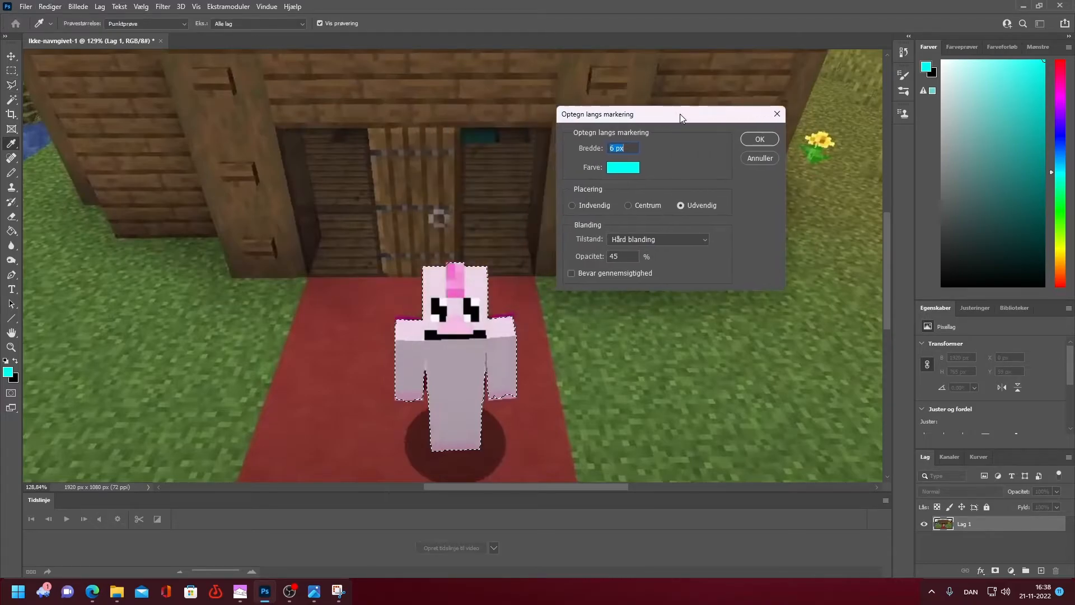
pyautogui.click(613, 147)
pyautogui.moveTo(612, 147); pyautogui.dragTo(607, 149)
pyautogui.write('10')
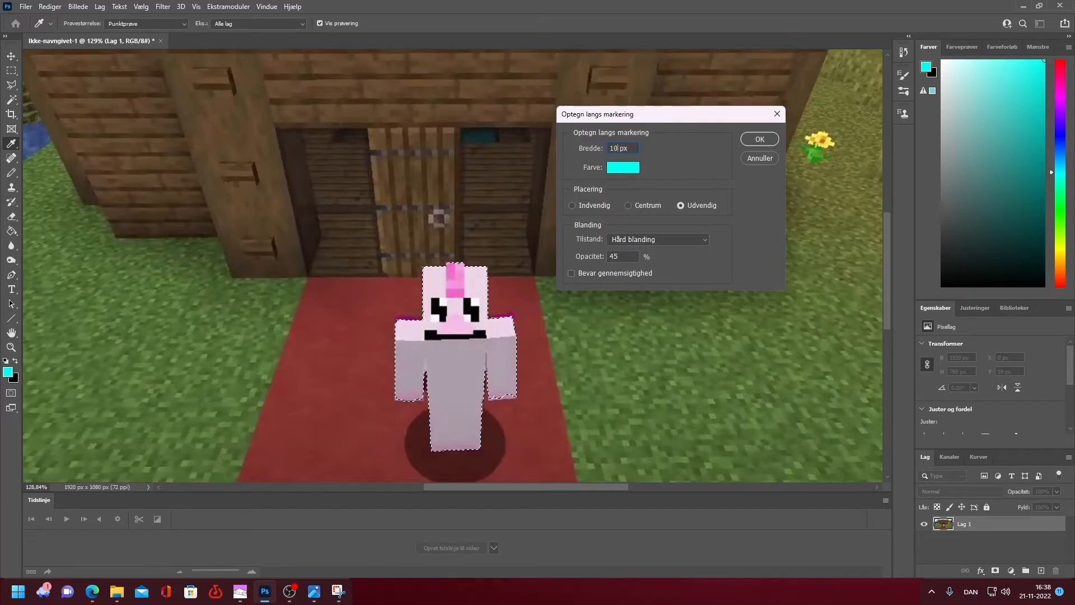
# - Set the stroke colour to magenta ff00f6 and apply the stroke to the character's selection
pyautogui.click(632, 169)
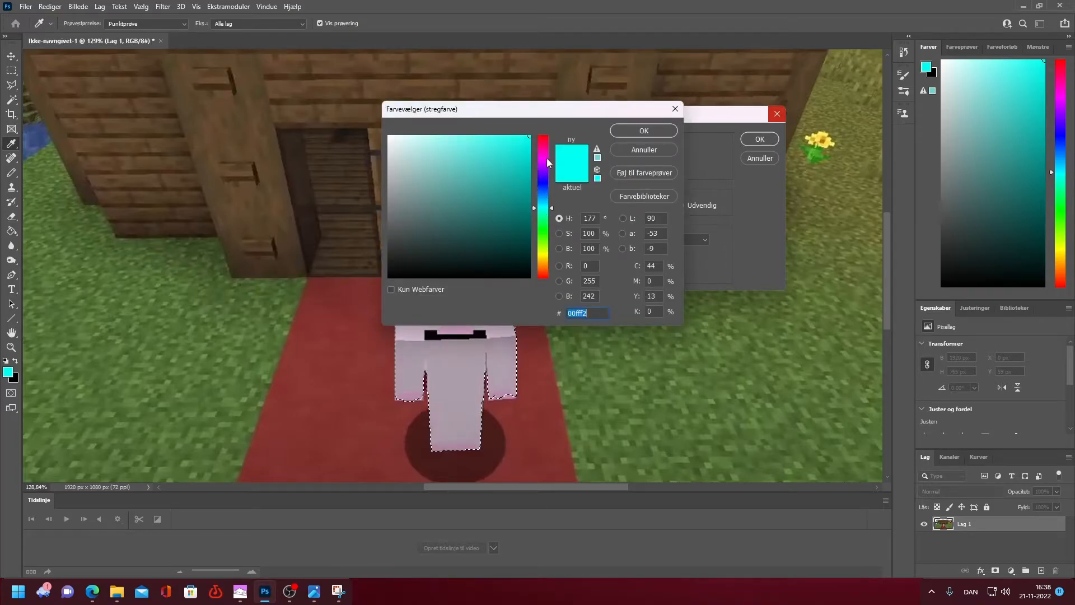
pyautogui.click(543, 164)
pyautogui.moveTo(543, 163); pyautogui.dragTo(543, 161)
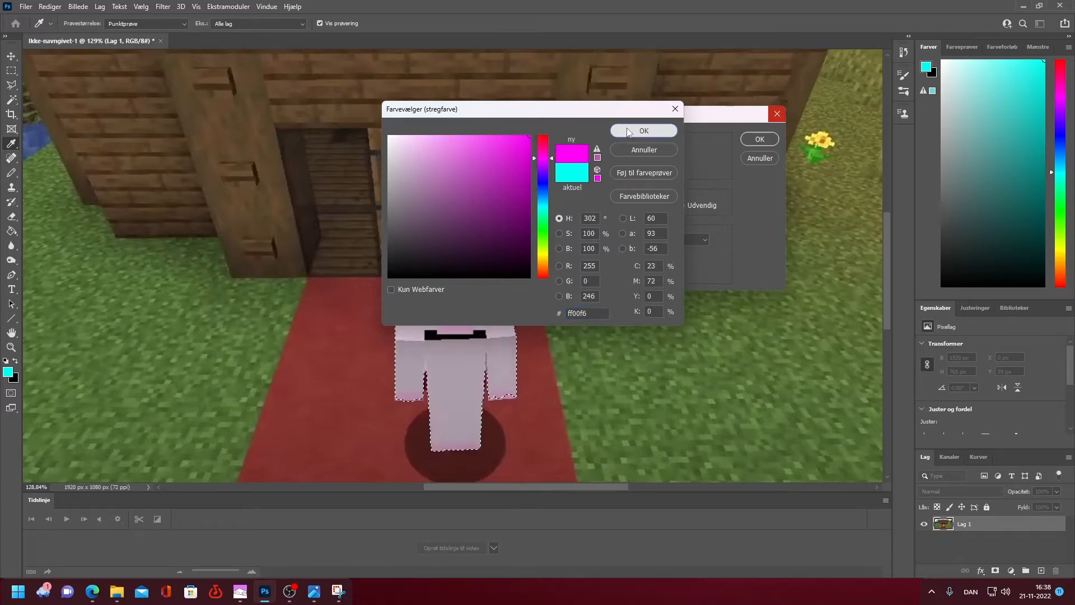
pyautogui.click(647, 128)
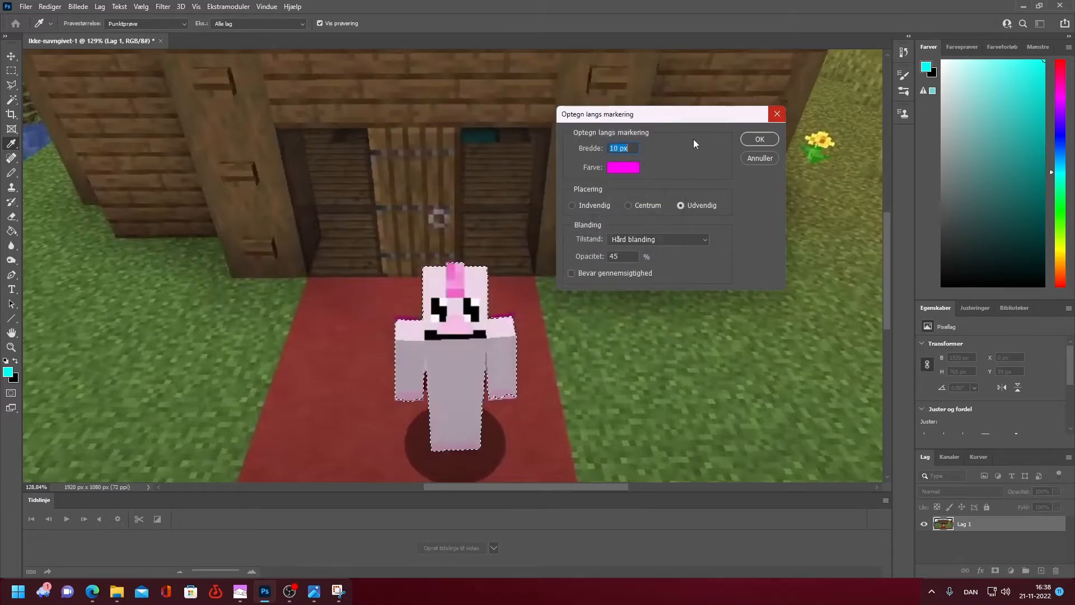
pyautogui.click(764, 140)
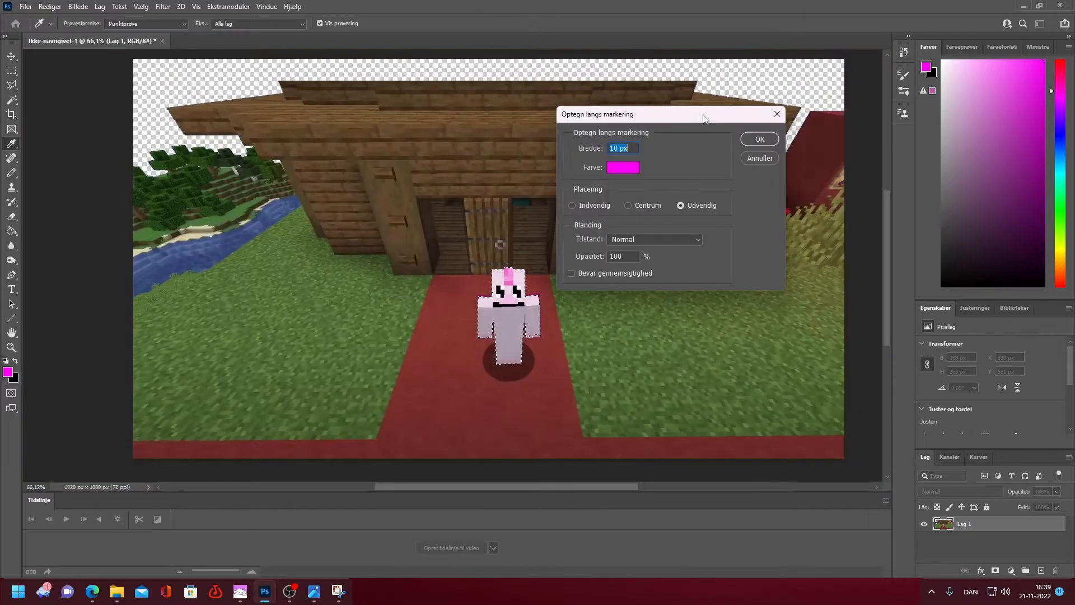
# - Apply a 10 px magenta stroke outside the character's selection in Normal mode at 100% opacity, and clear the selection
pyautogui.moveTo(695, 108); pyautogui.dragTo(750, 100)
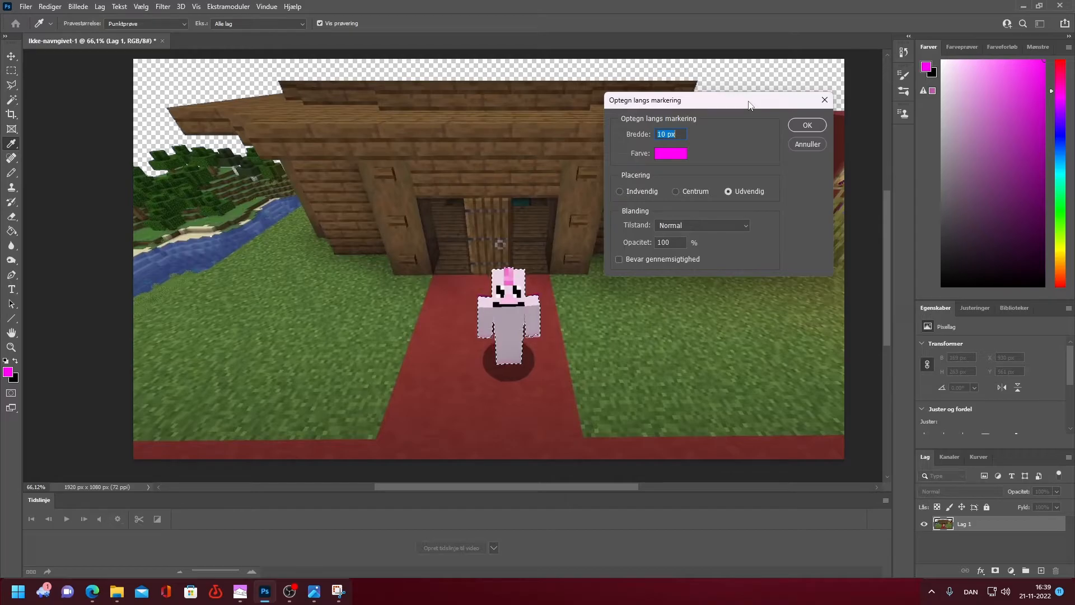
pyautogui.moveTo(749, 105); pyautogui.dragTo(911, 307)
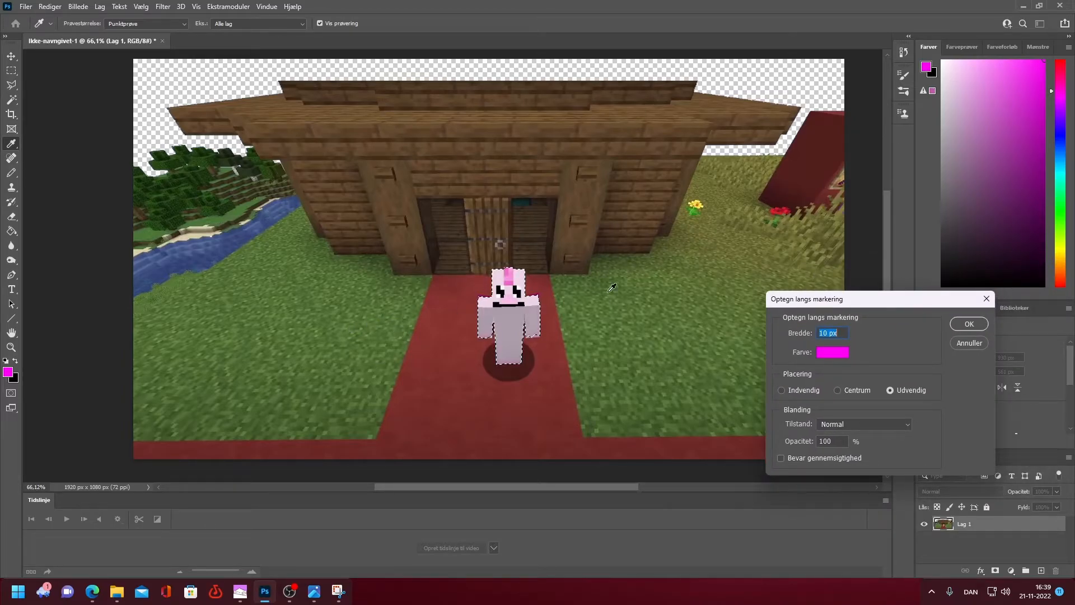
pyautogui.moveTo(866, 301); pyautogui.dragTo(737, 142)
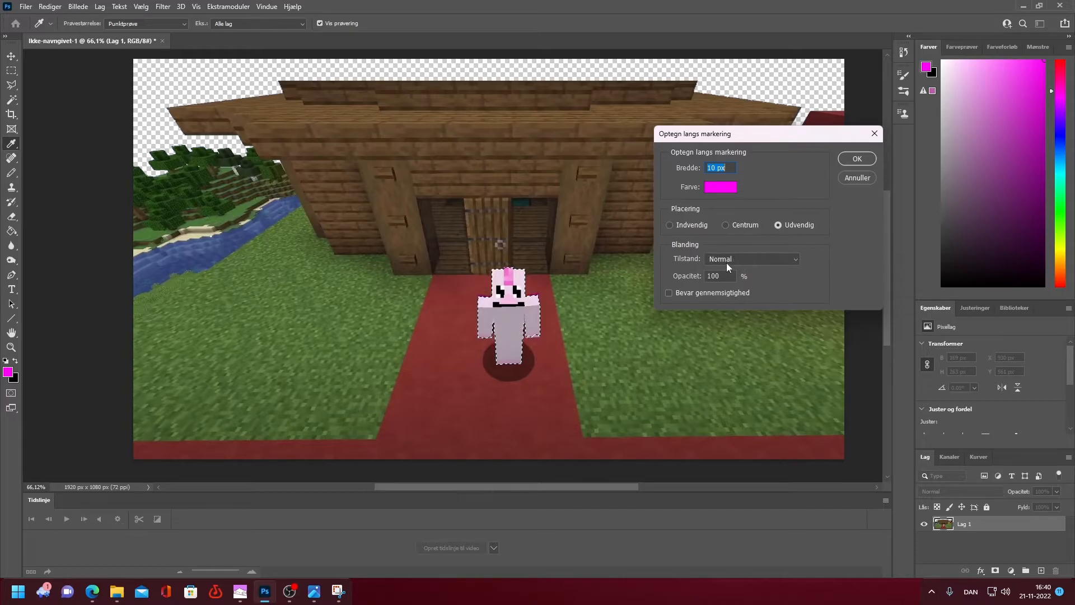
pyautogui.click(870, 160)
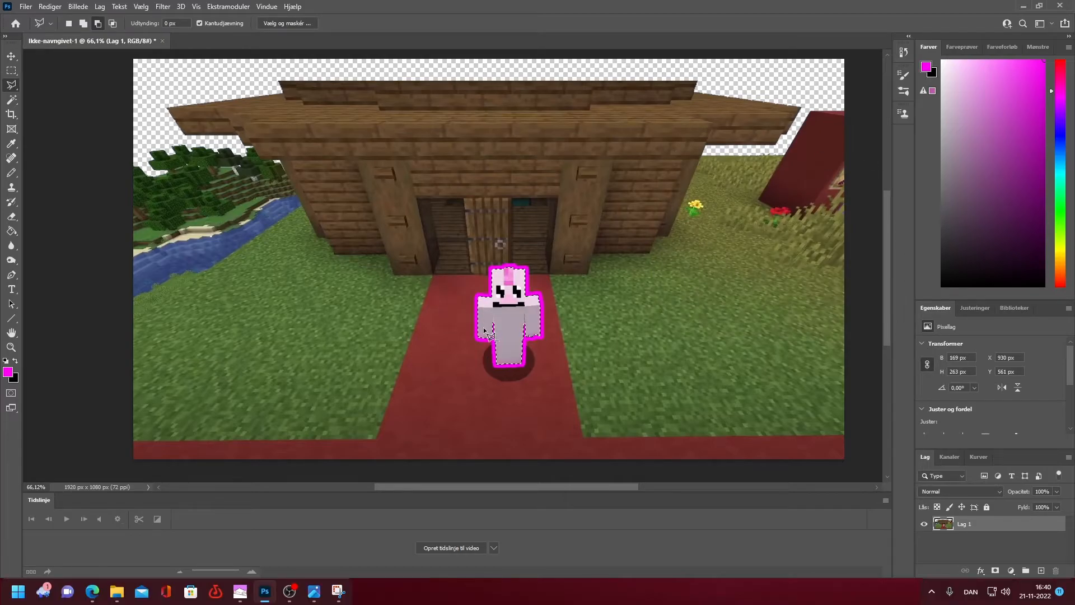
pyautogui.scroll(1, 476, 333)
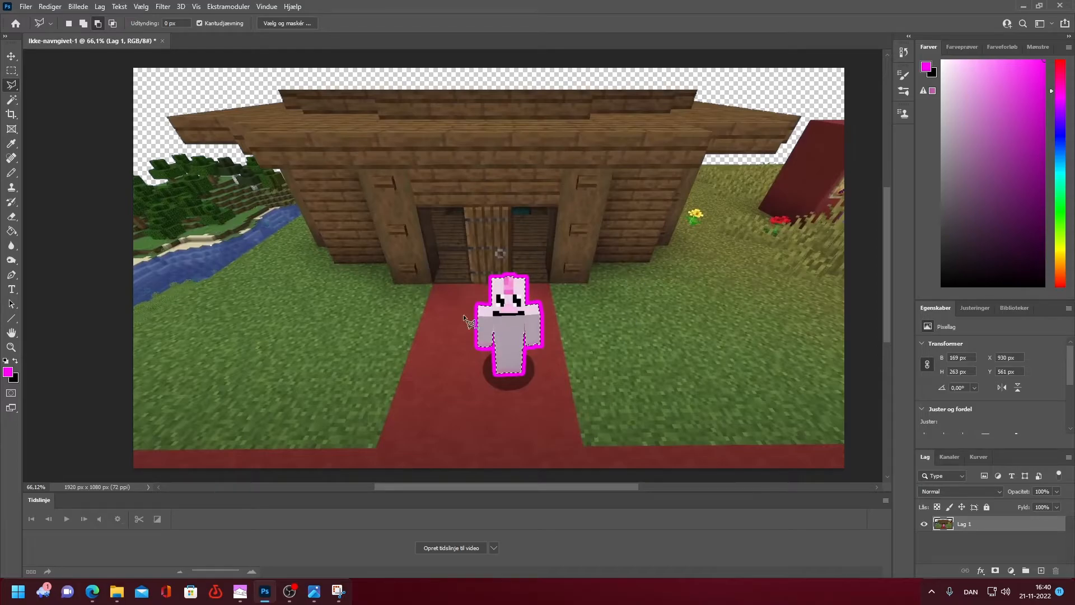
pyautogui.click(140, 6)
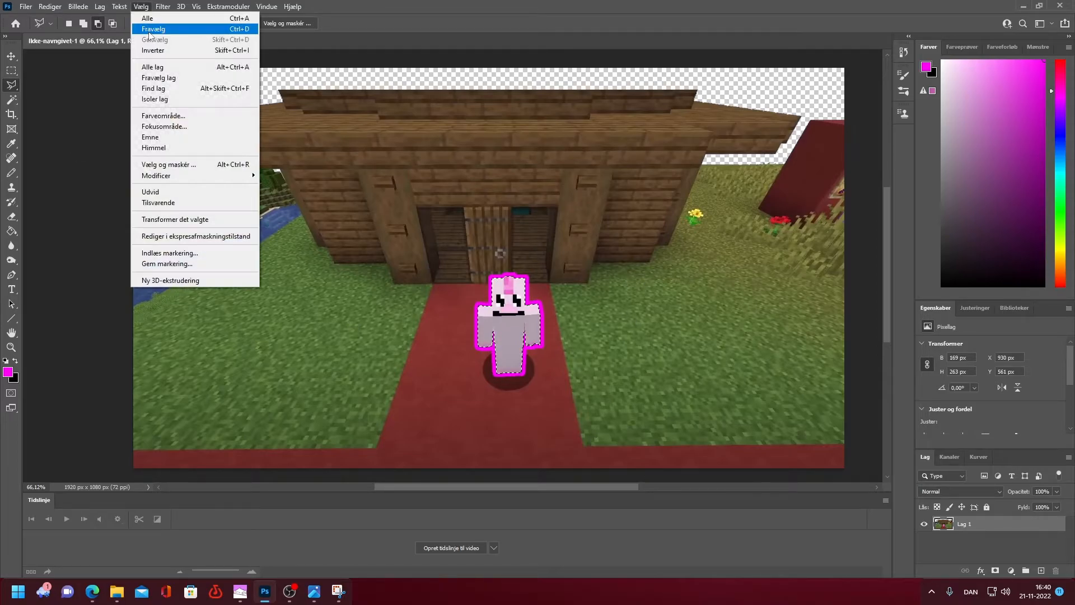
pyautogui.click(149, 31)
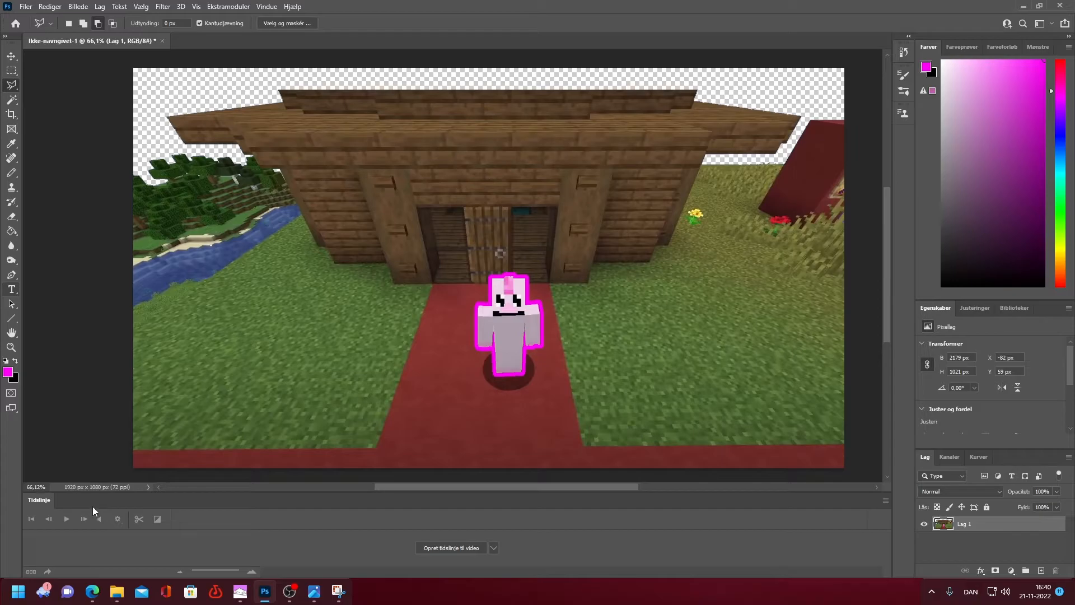
# - Switch to the image viewer and examine the text and layout of the reference thumbnail pinkythumbnail.jpg
pyautogui.click(307, 599)
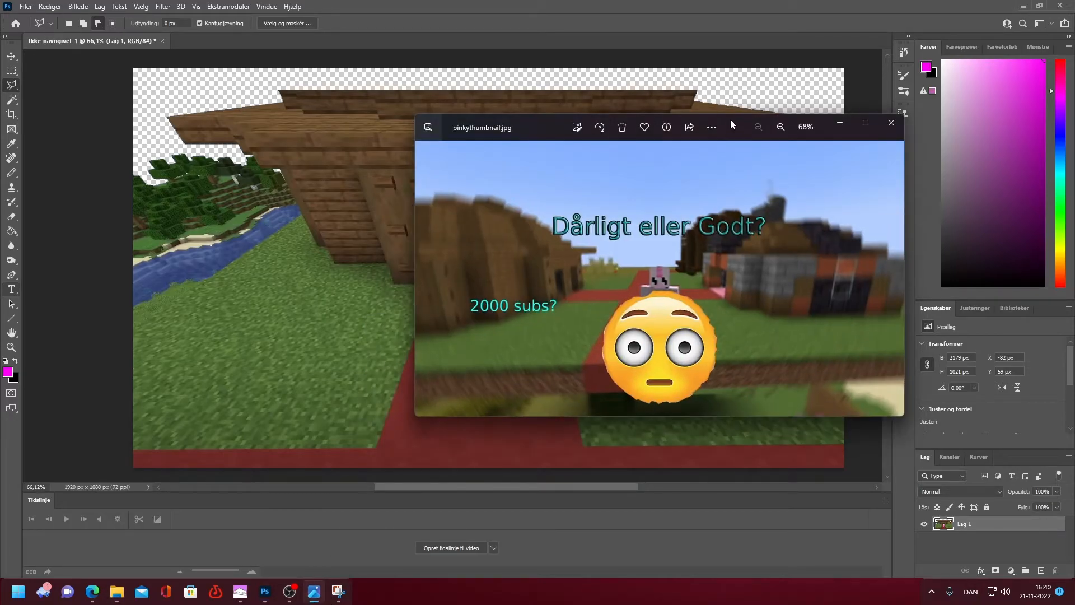
pyautogui.moveTo(730, 123); pyautogui.dragTo(872, 154)
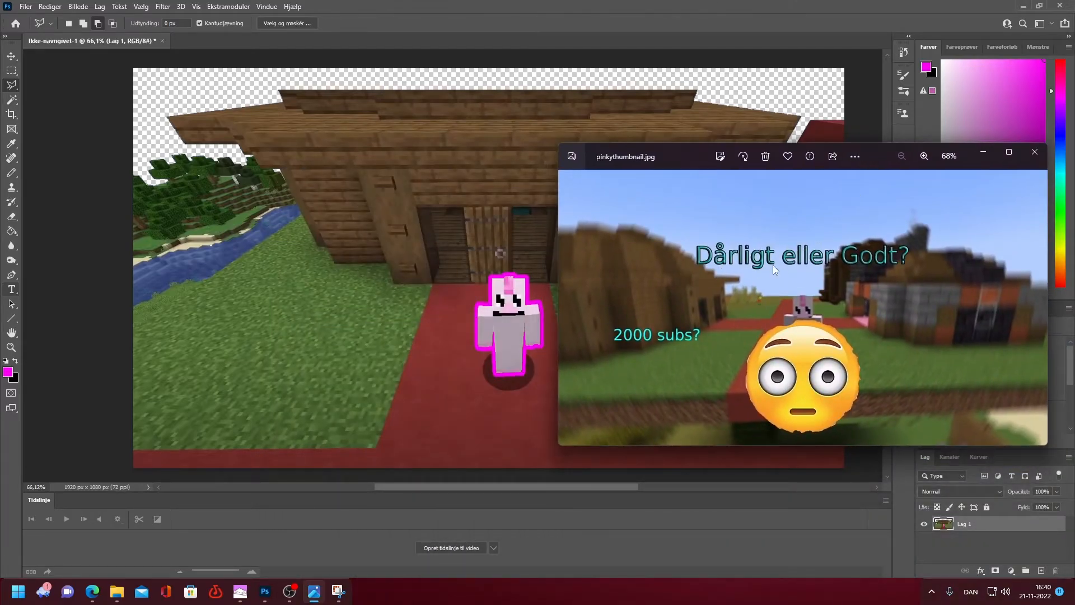
pyautogui.press('t')
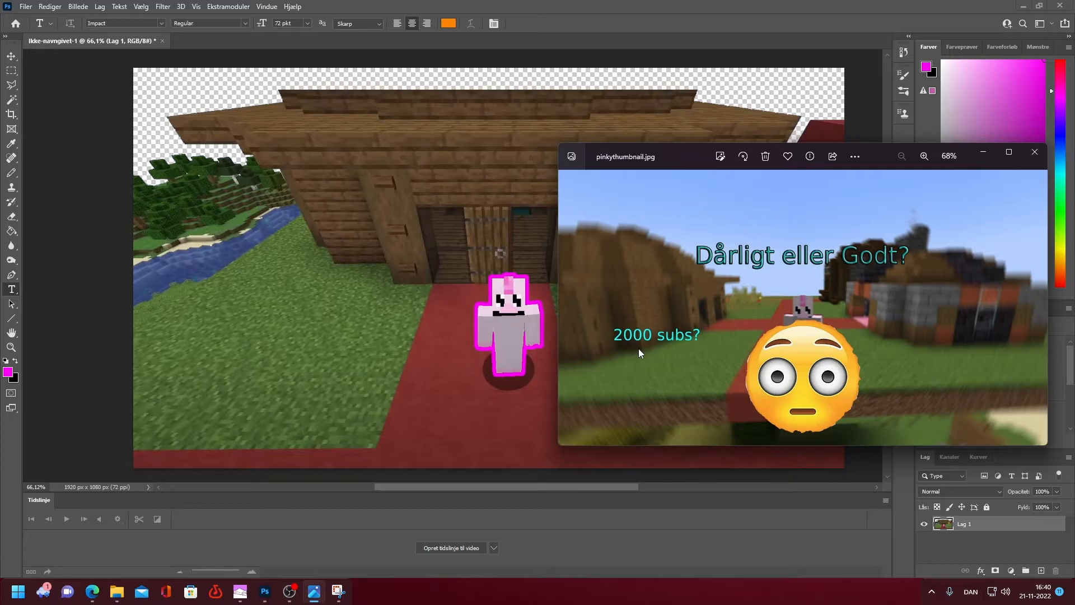
pyautogui.moveTo(878, 167); pyautogui.dragTo(857, 268)
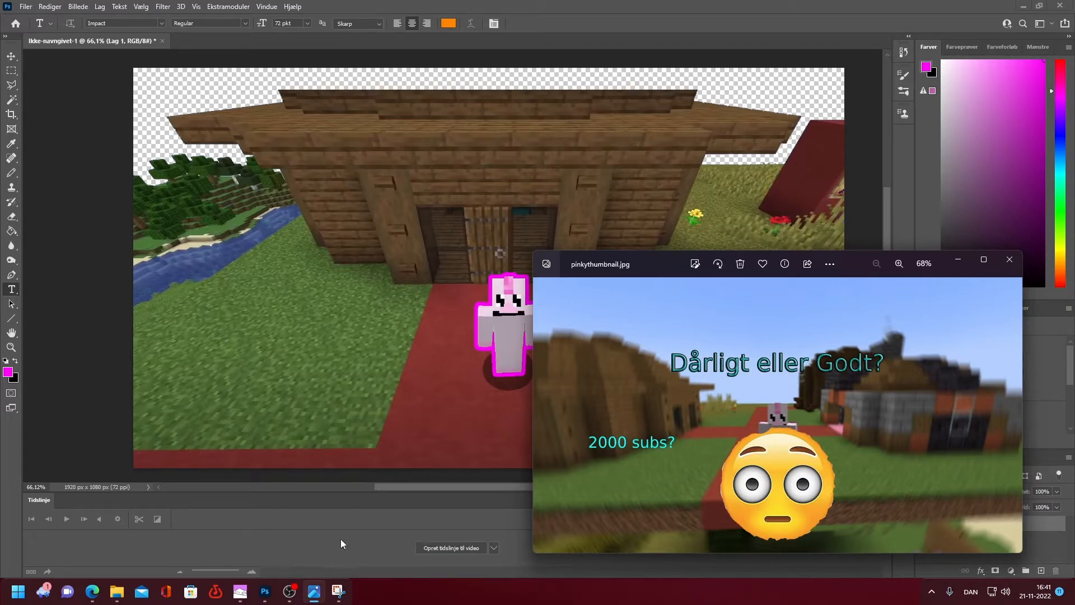
pyautogui.moveTo(659, 261); pyautogui.dragTo(0, 219)
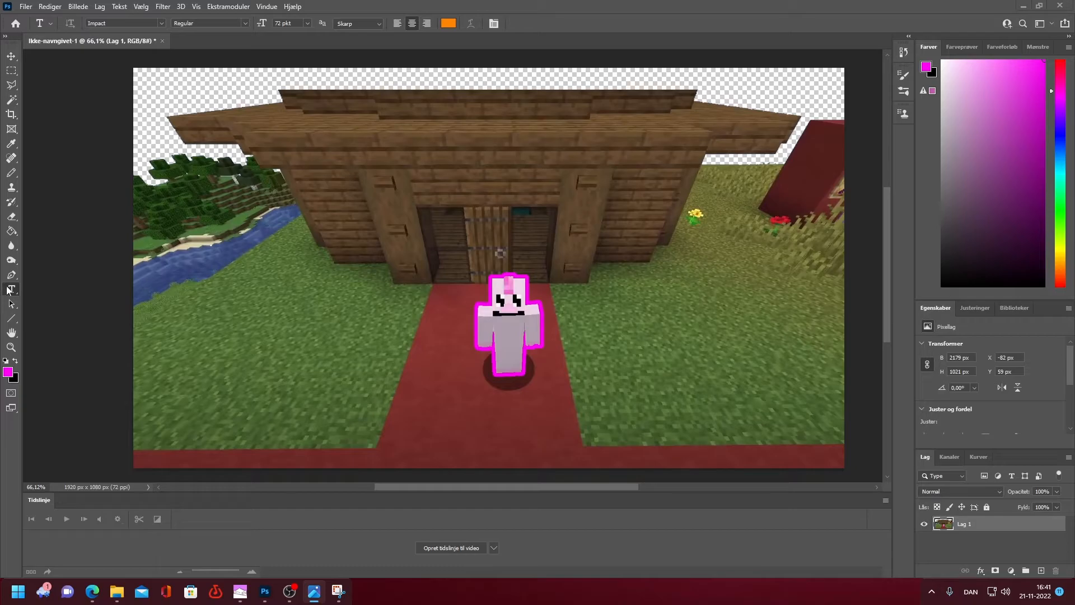
# - Set the Type tool's text colour to bright blue 00a8ff
pyautogui.click(448, 23)
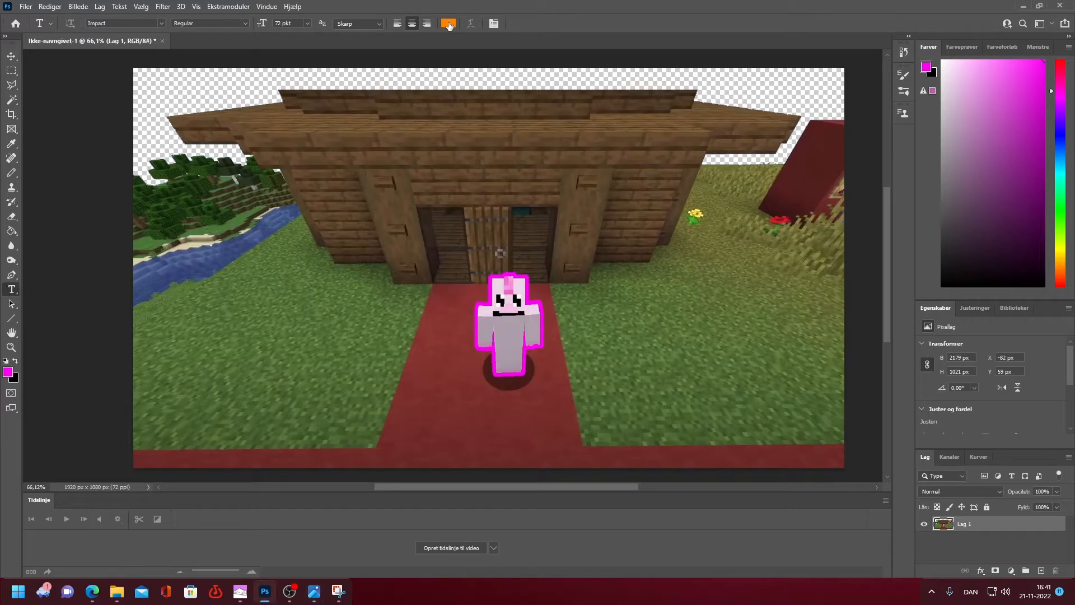
pyautogui.click(448, 23)
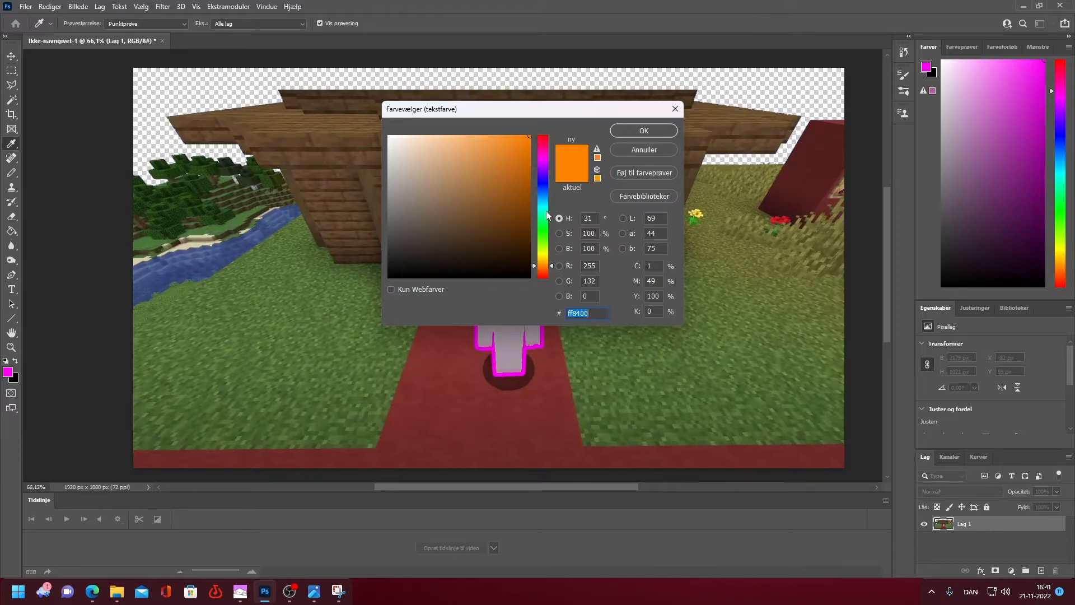
pyautogui.moveTo(542, 205); pyautogui.dragTo(539, 198)
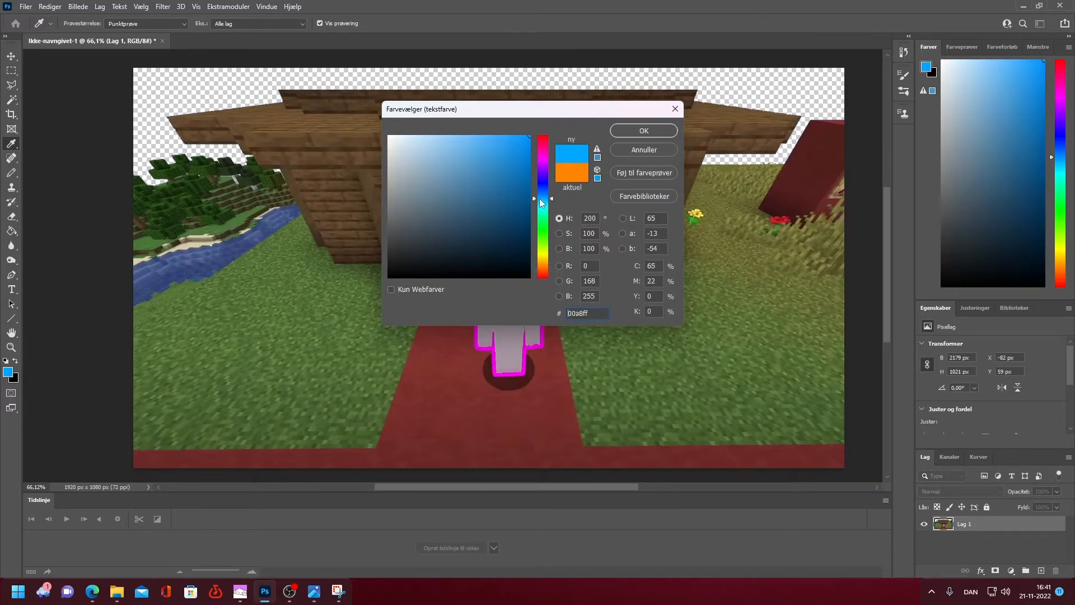
pyautogui.click(643, 133)
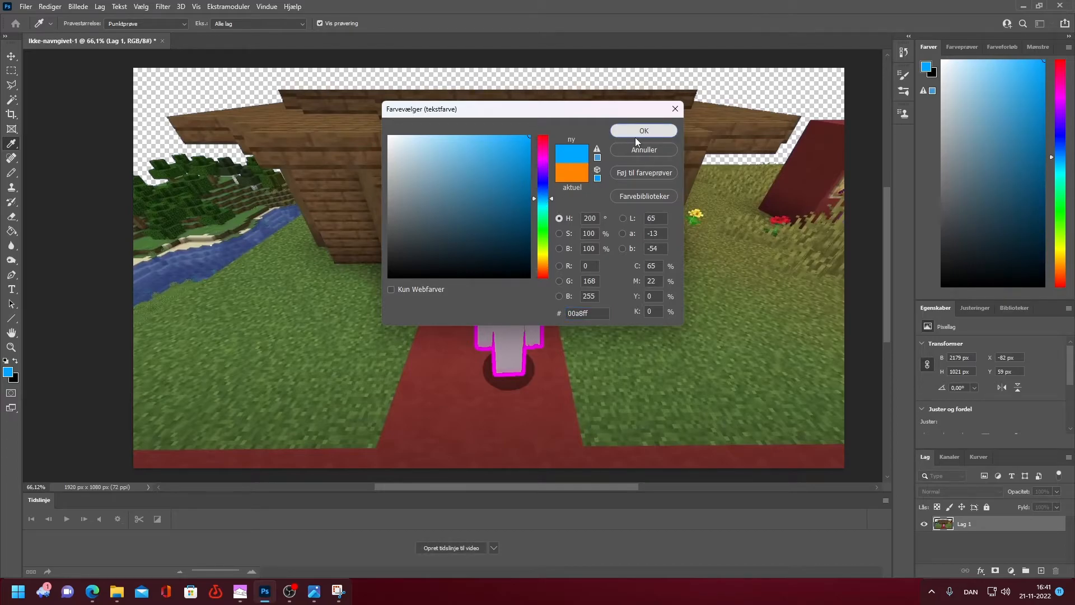
pyautogui.click(635, 136)
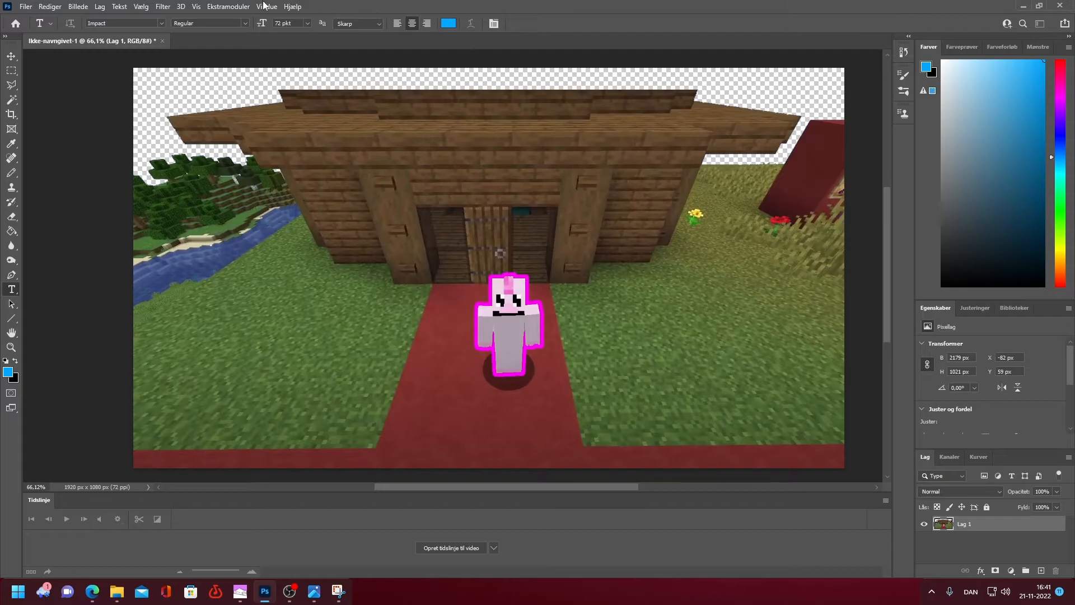
# - Set the Type tool's font to Arial
pyautogui.click(306, 23)
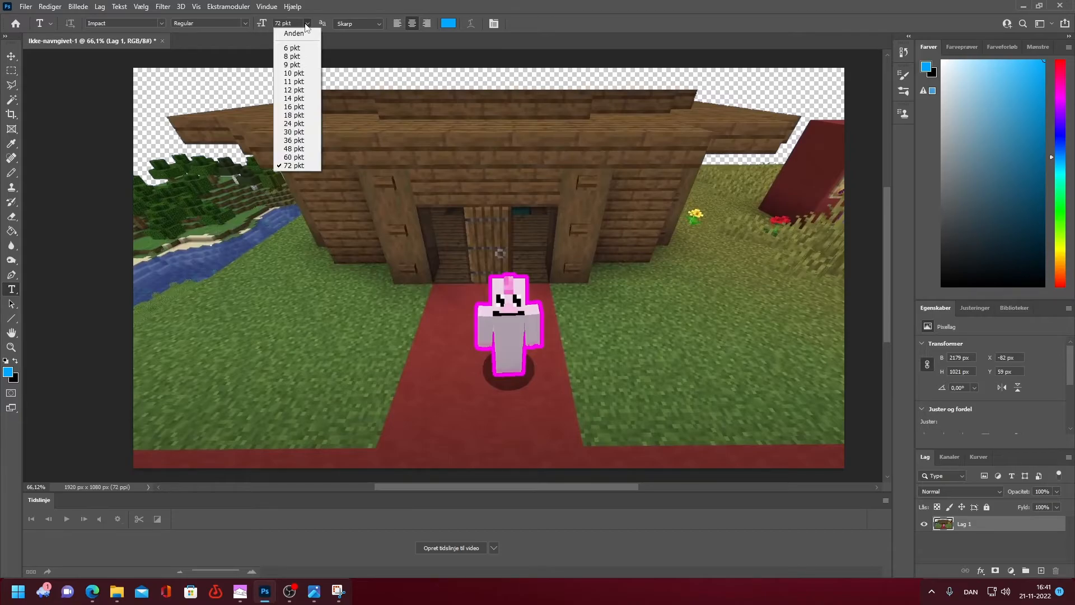
pyautogui.click(252, 19)
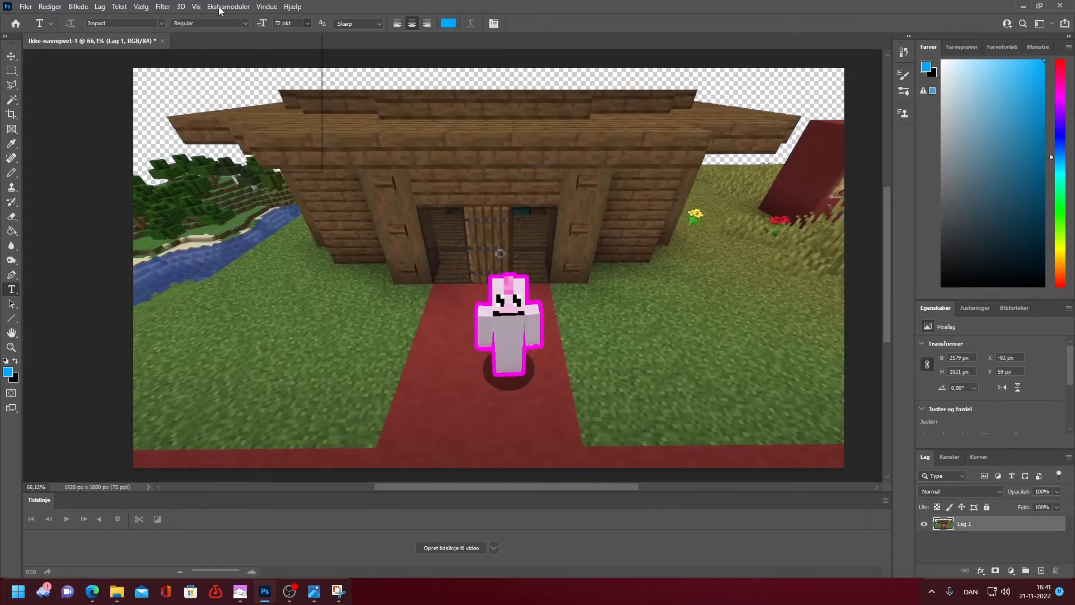
pyautogui.click(161, 23)
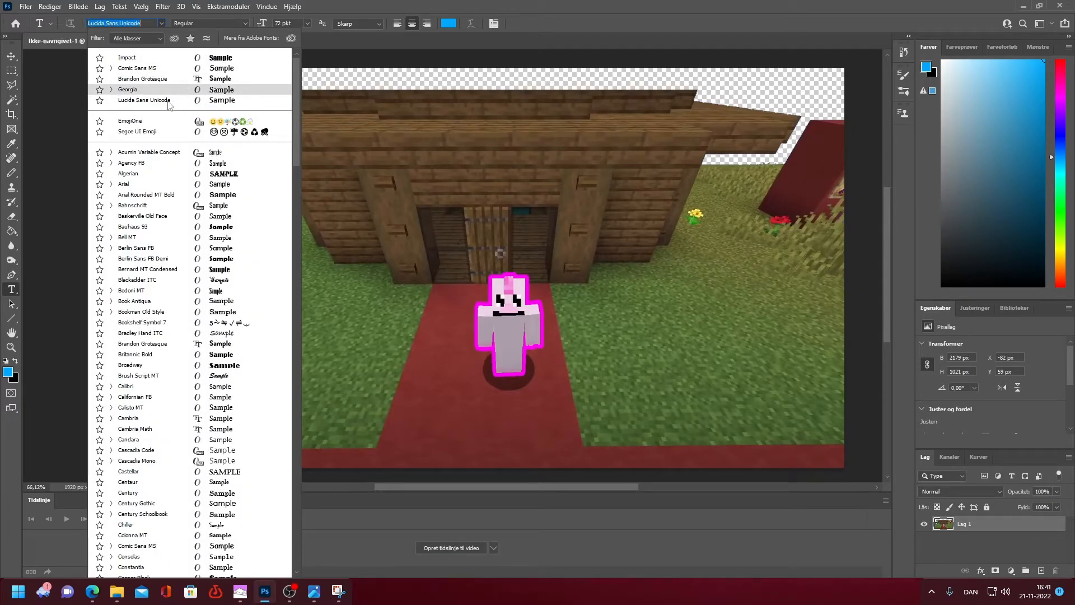
pyautogui.click(137, 185)
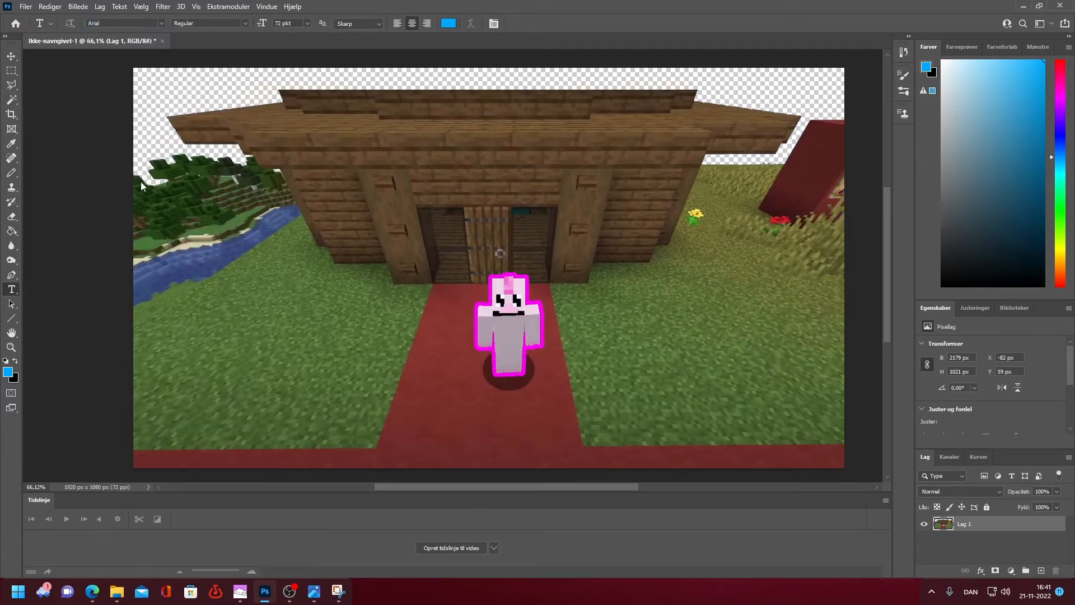
# - Add the text "Bad or good?" on the front wall of the house, just above the doors
pyautogui.click(407, 195)
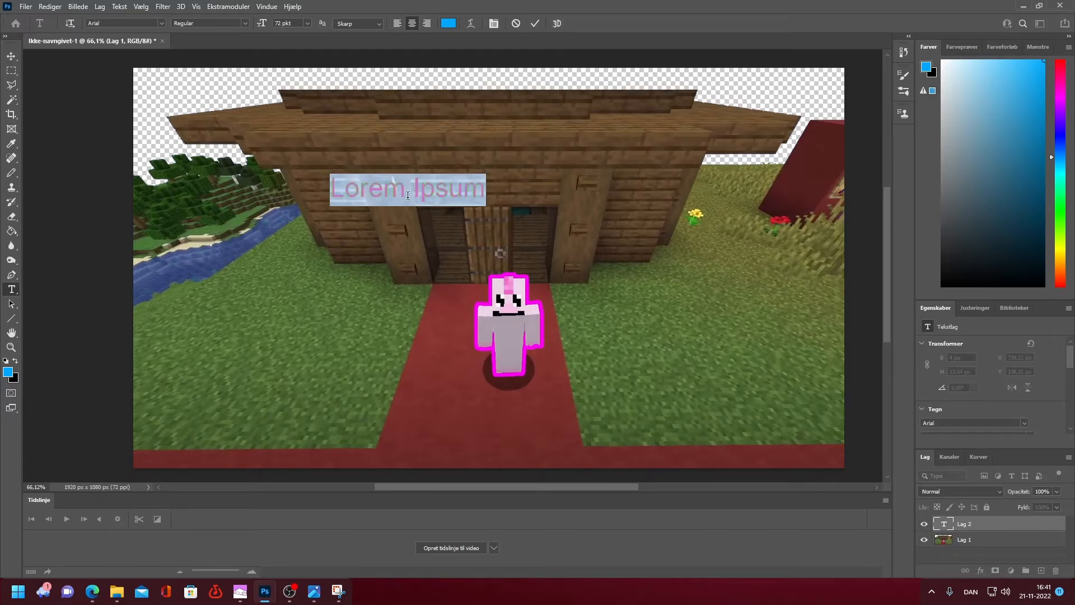
pyautogui.click(408, 195)
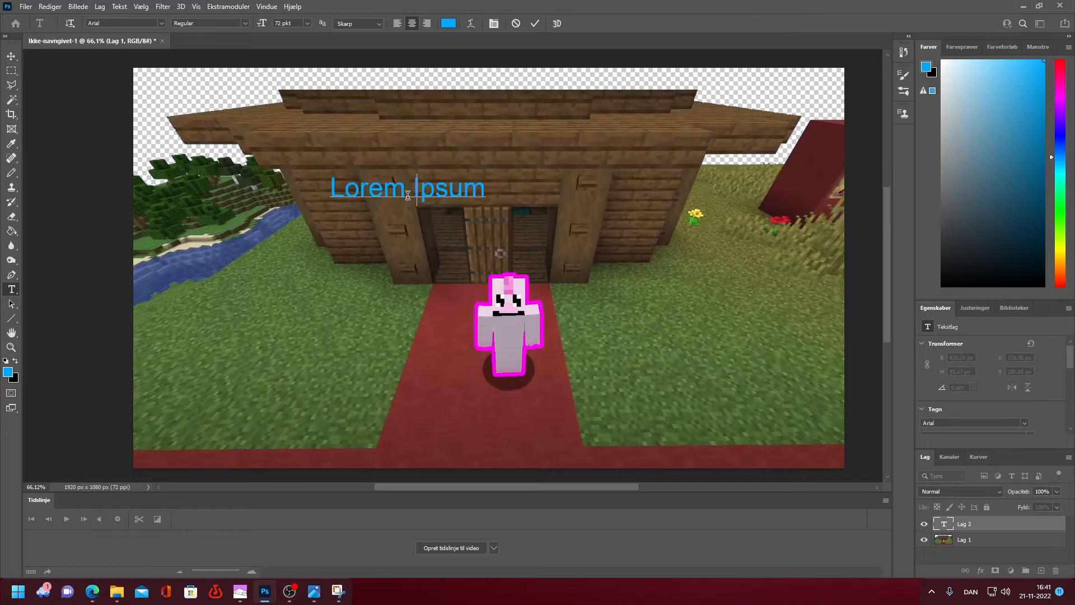
pyautogui.write('Bad ')
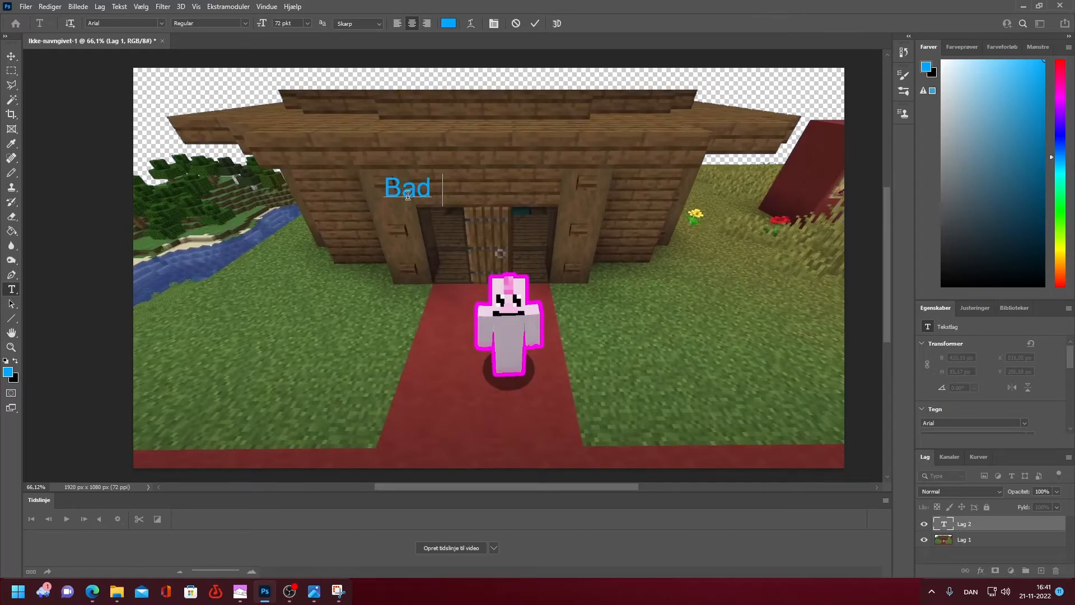
pyautogui.write('or g ')
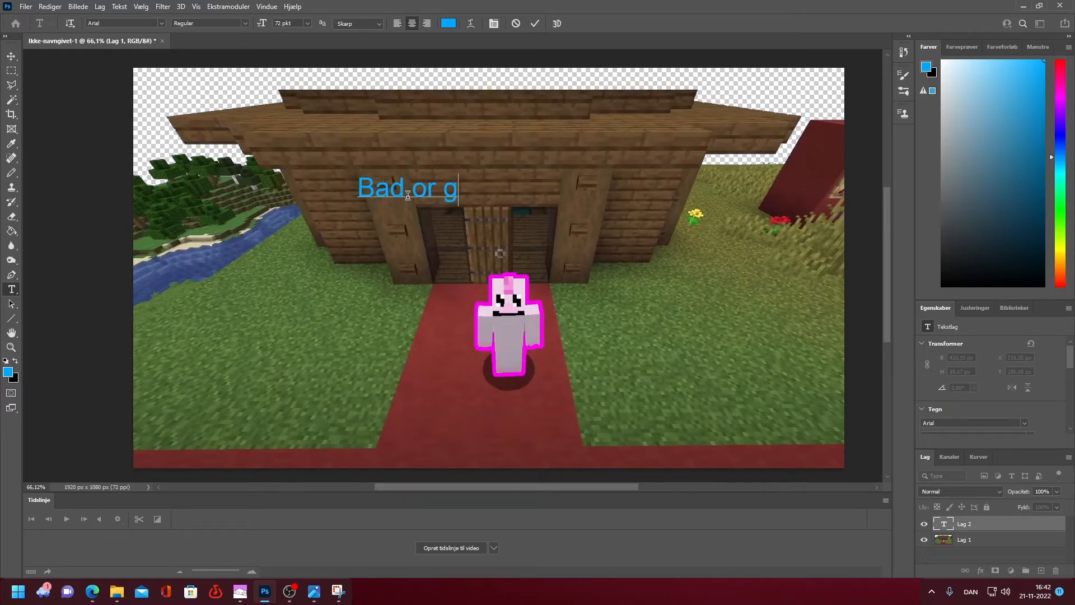
pyautogui.write('ood?')
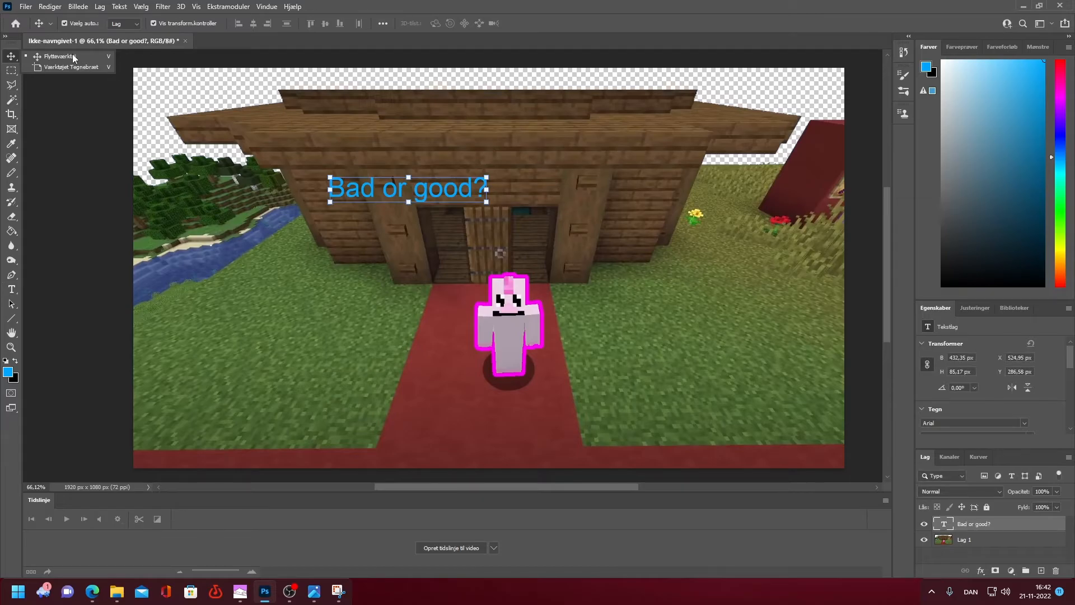
# - Centre the "Bad or good?" text above the doors and scale it up to about 141%
pyautogui.click(73, 57)
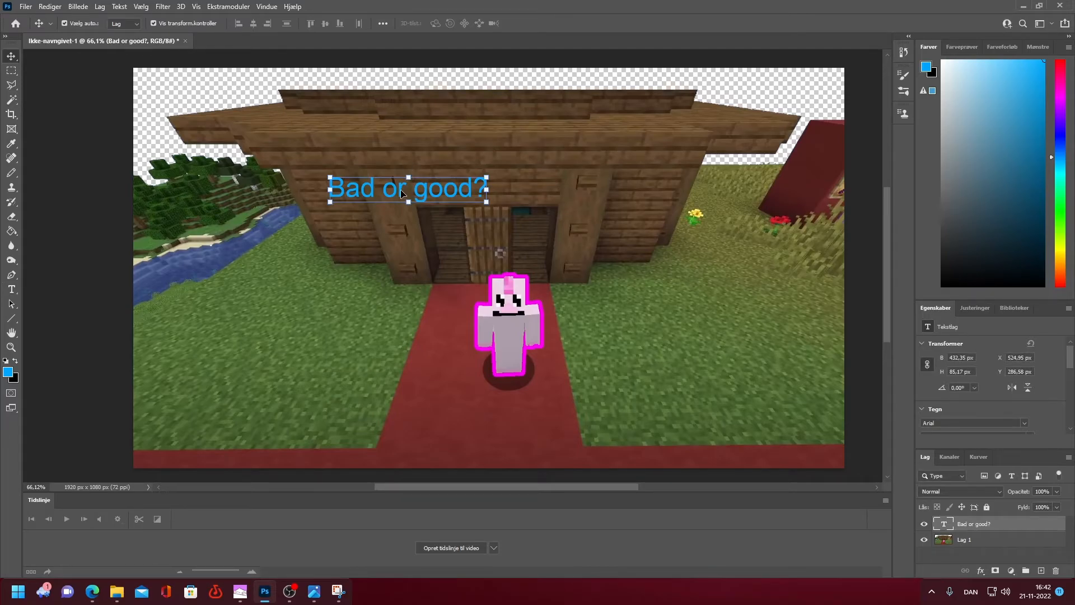
pyautogui.moveTo(401, 192); pyautogui.dragTo(482, 193)
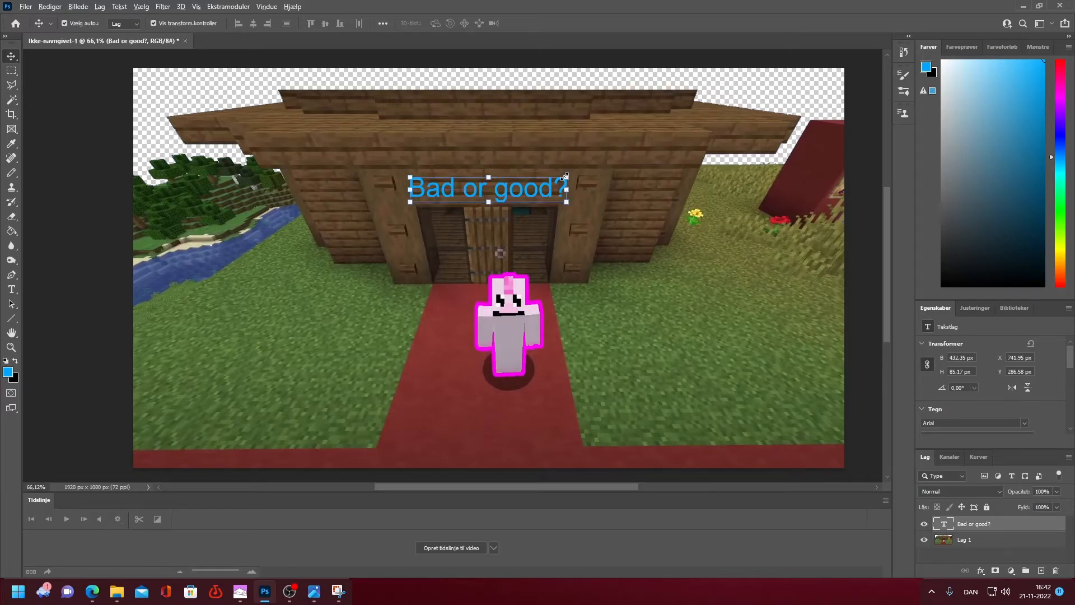
pyautogui.moveTo(565, 177); pyautogui.dragTo(601, 168)
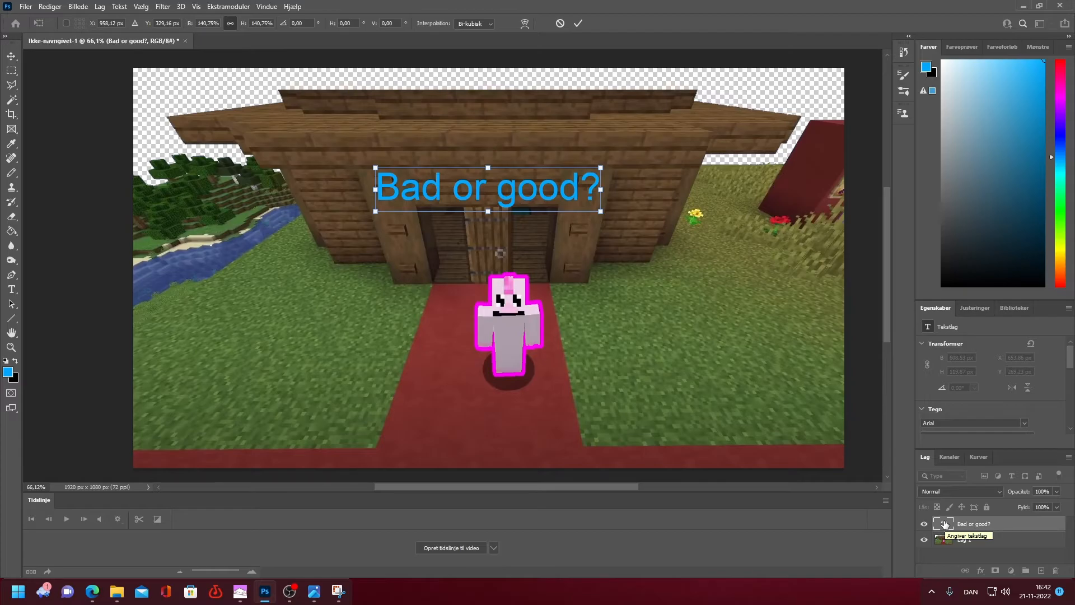
pyautogui.doubleClick(981, 520)
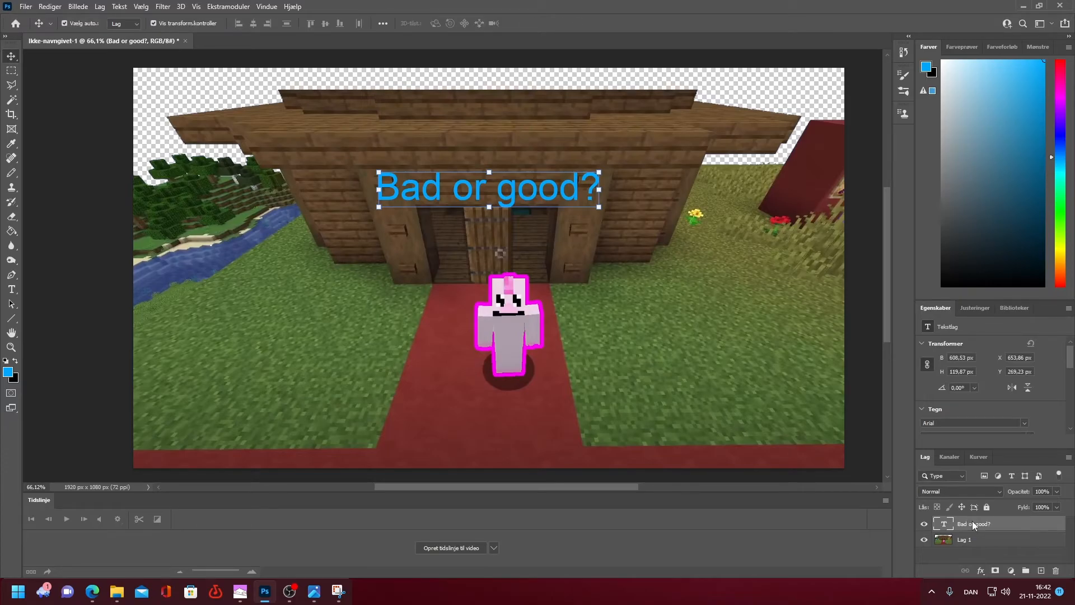
# - Add an outer glow to the "Bad or good?" layer and set the glow's blend mode to Normal
pyautogui.rightClick(973, 525)
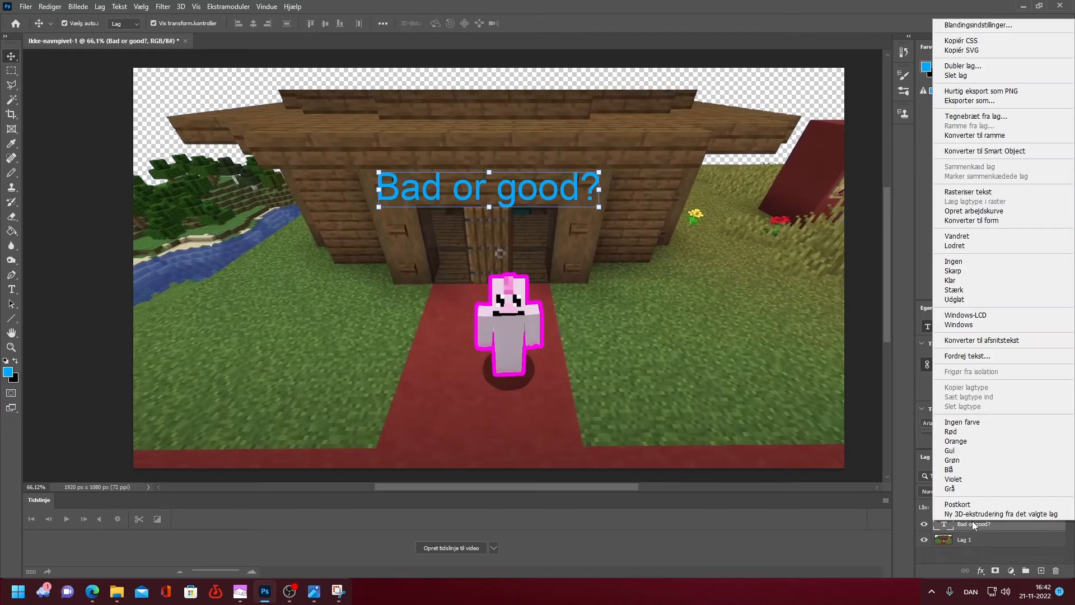
pyautogui.click(991, 25)
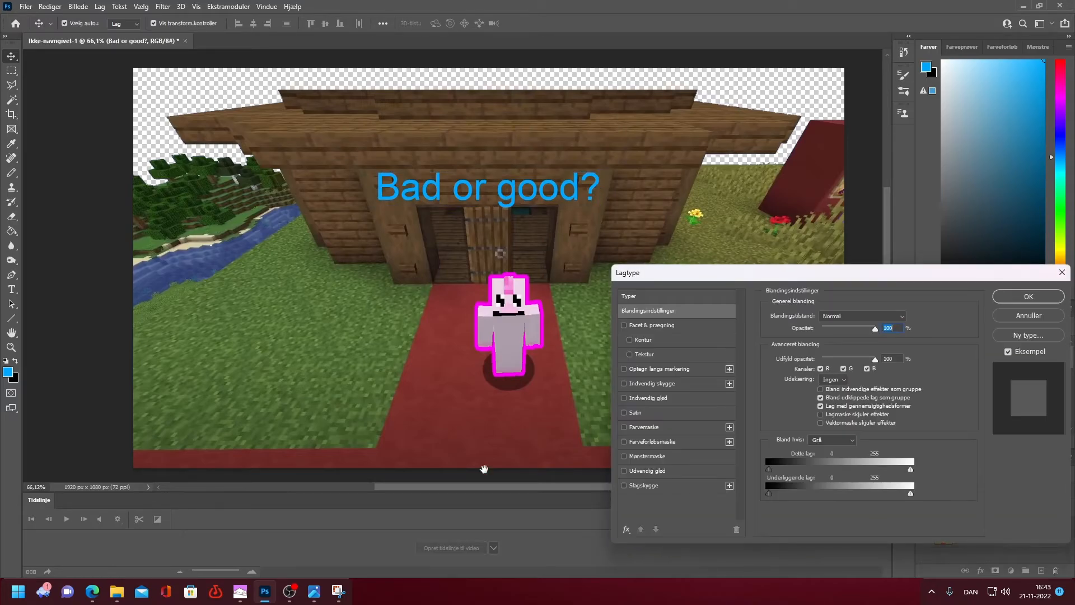
pyautogui.click(668, 473)
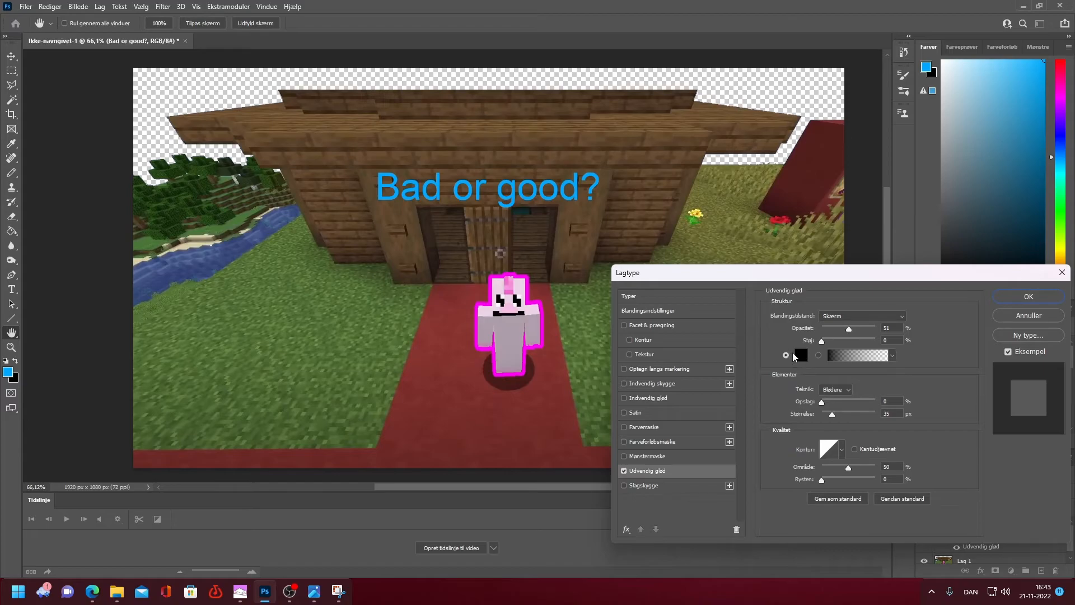
pyautogui.click(839, 319)
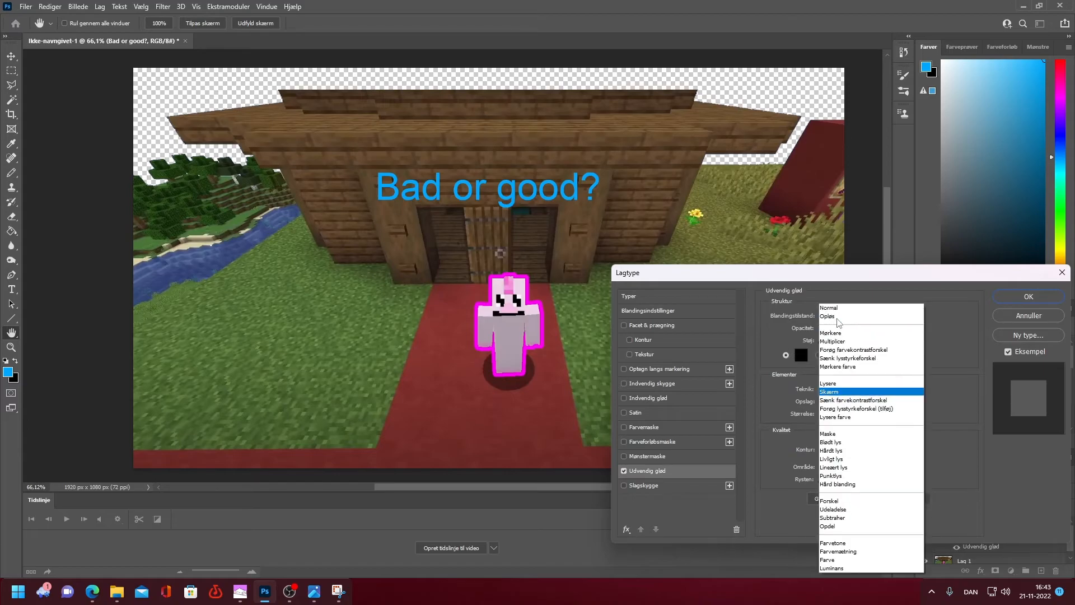
pyautogui.click(833, 312)
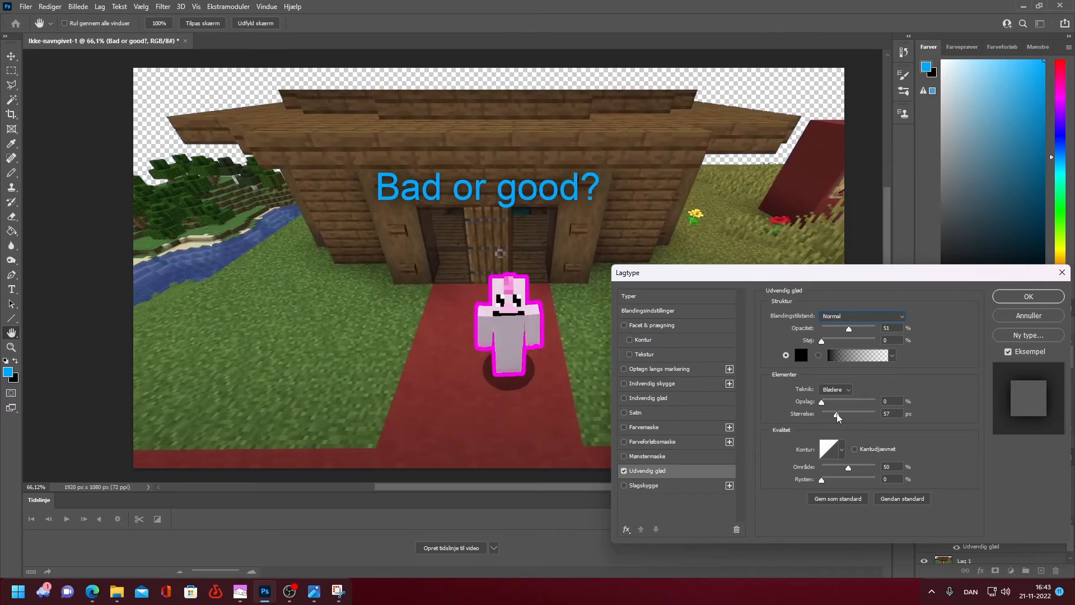
# - Set the title's outer glow to a size of 70 px, a range of 21% and an opacity of 75%
pyautogui.moveTo(838, 415); pyautogui.dragTo(841, 415)
pyautogui.moveTo(848, 472); pyautogui.dragTo(834, 473)
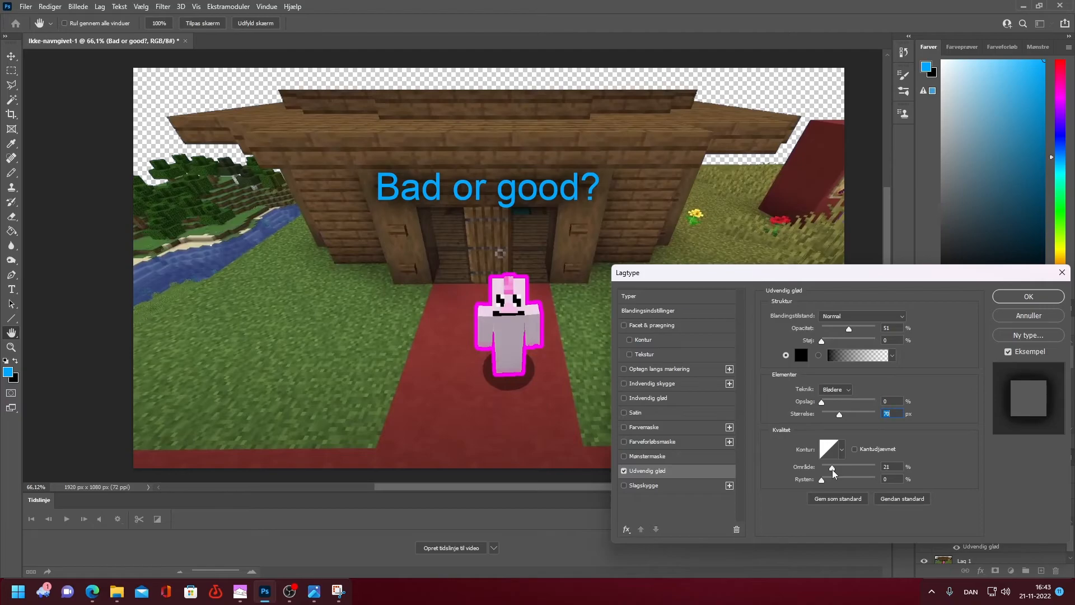
pyautogui.click(832, 470)
pyautogui.moveTo(851, 328); pyautogui.dragTo(862, 331)
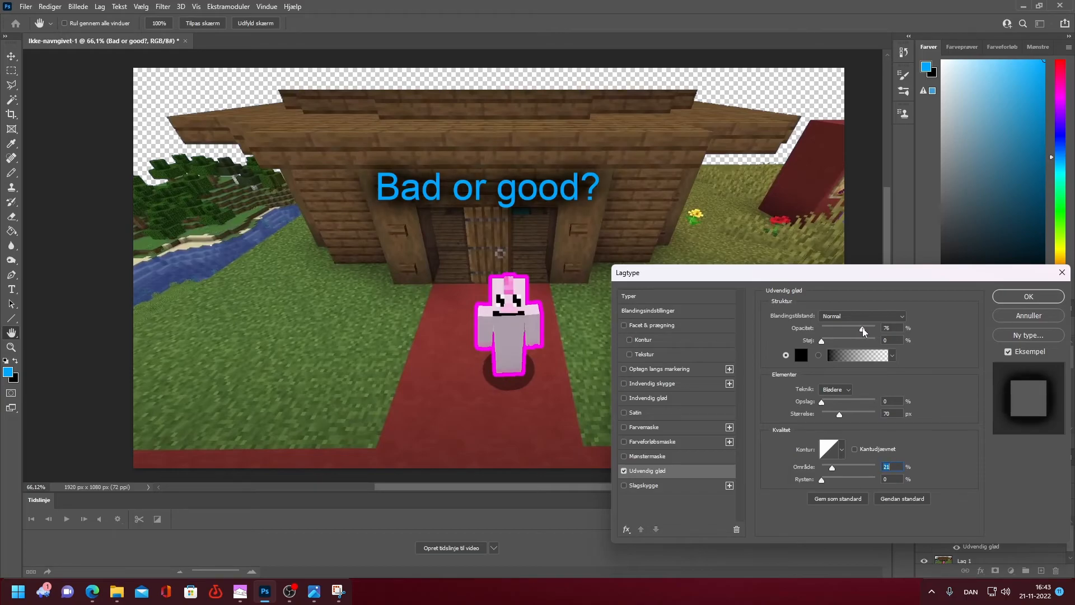
pyautogui.click(862, 327)
# - Enlarge the title's outer glow to 95 px, fine-tune its range and apply the layer style
pyautogui.click(845, 415)
pyautogui.moveTo(832, 468); pyautogui.dragTo(838, 469)
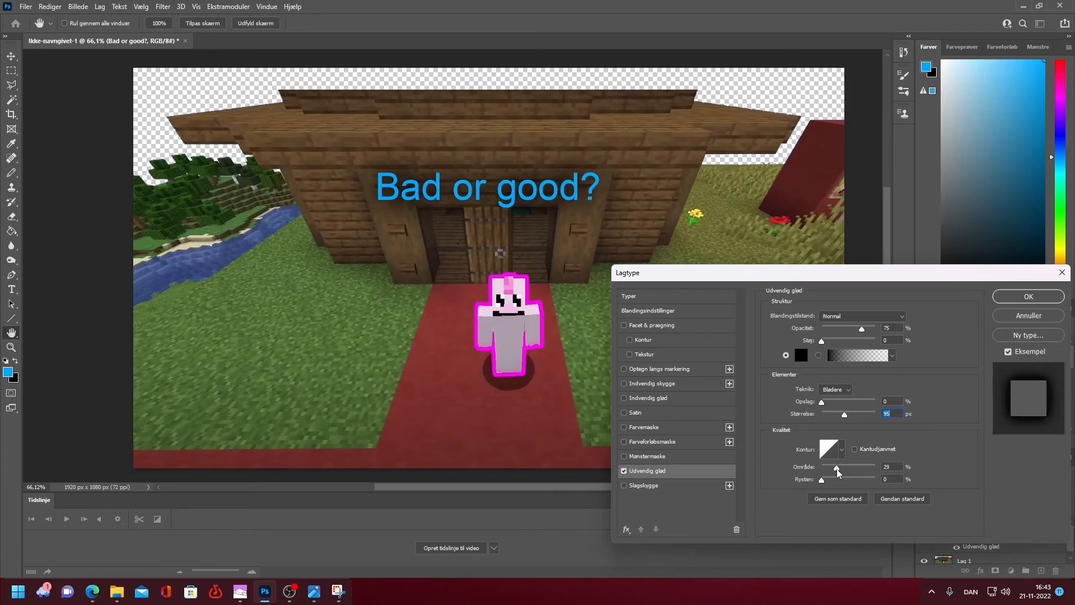
pyautogui.moveTo(837, 468); pyautogui.dragTo(829, 472)
pyautogui.moveTo(834, 471); pyautogui.dragTo(834, 469)
pyautogui.click(1026, 300)
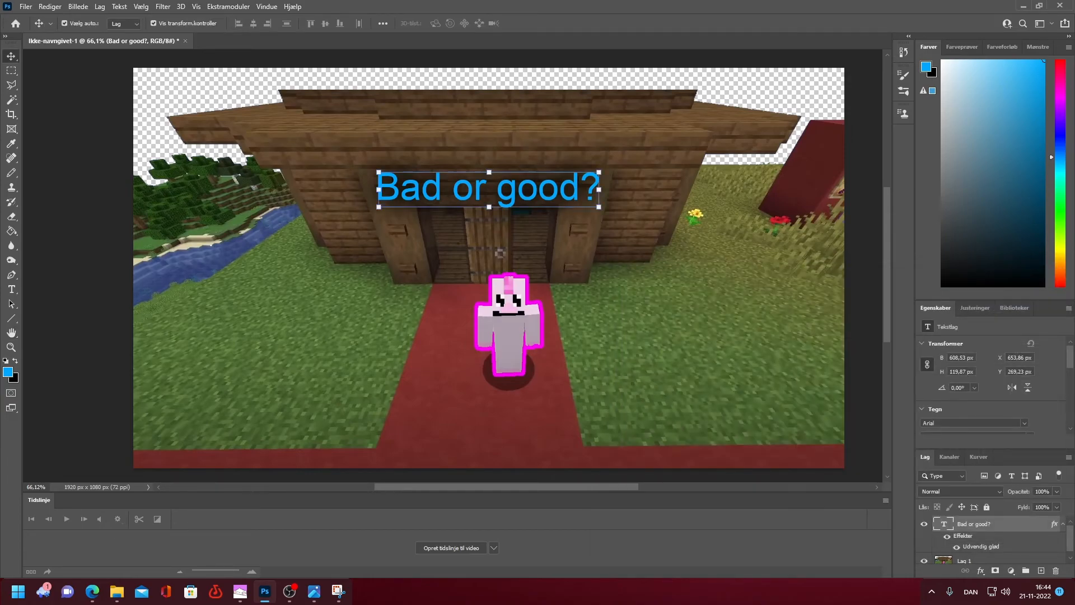
# - Add the text "2000 subs?" on the grass between the river and the red path
pyautogui.click(11, 289)
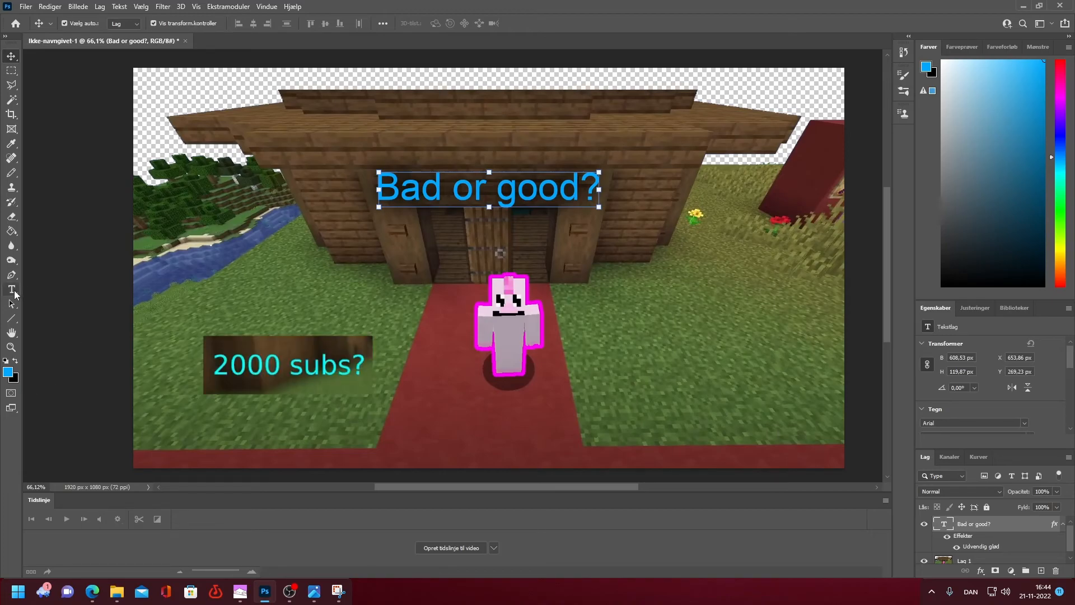
pyautogui.click(232, 312)
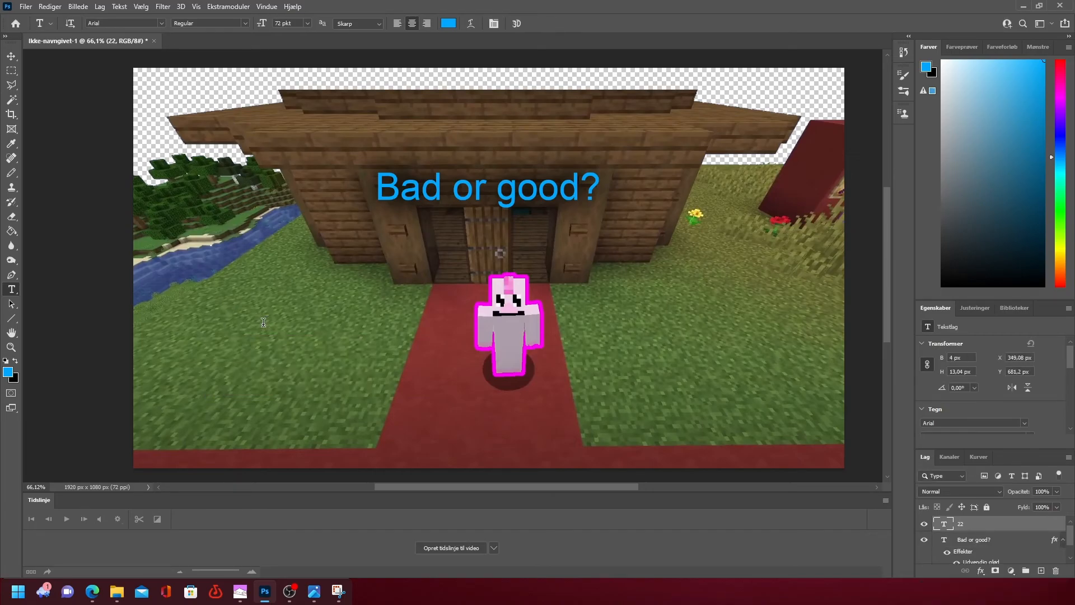
pyautogui.click(264, 323)
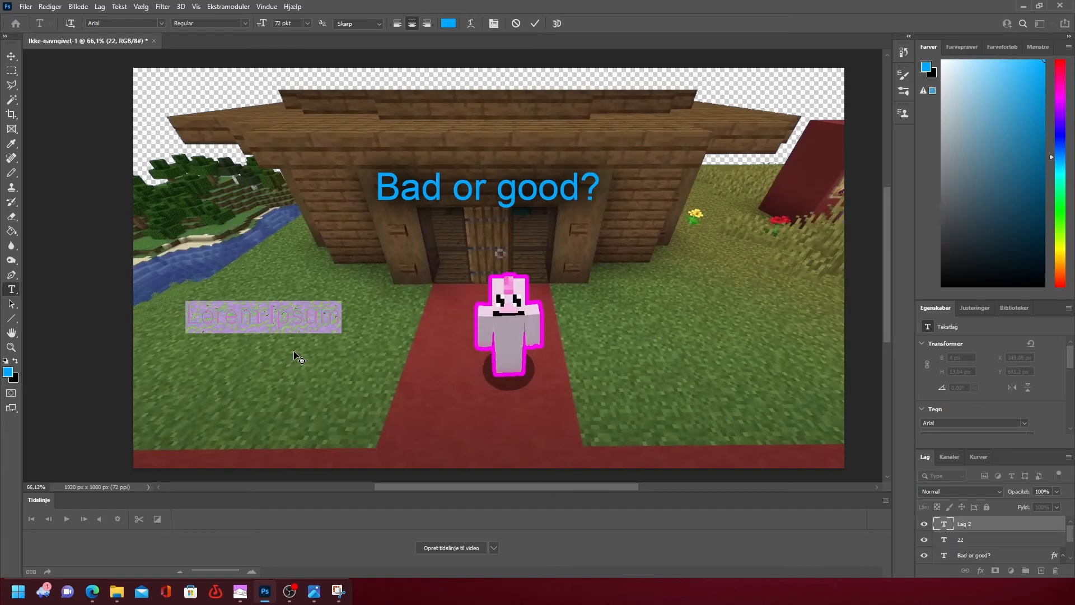
pyautogui.write('200')
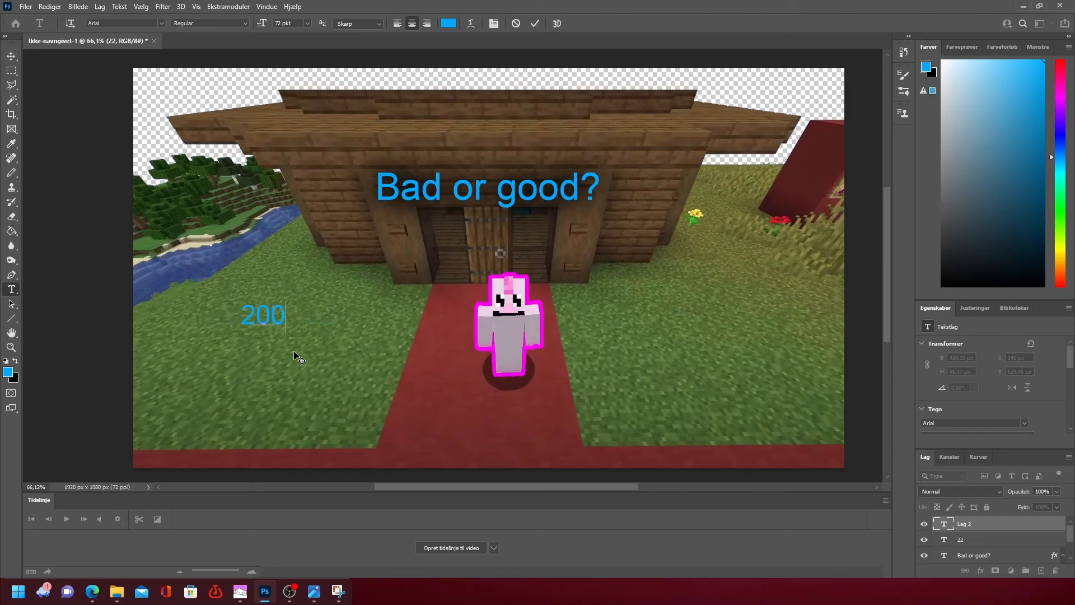
pyautogui.write('0 subs?')
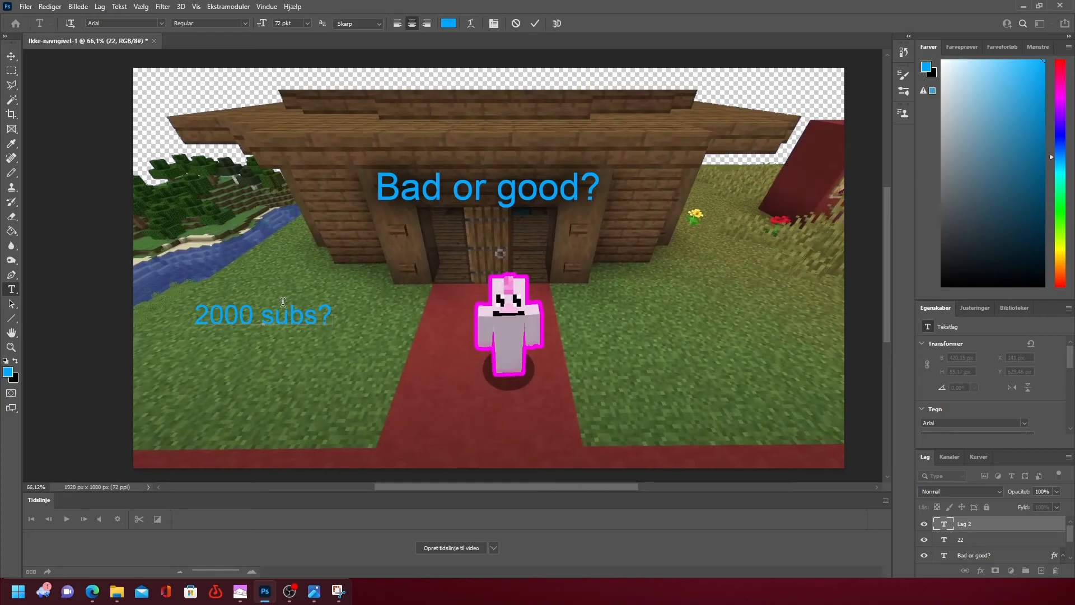
pyautogui.click(539, 25)
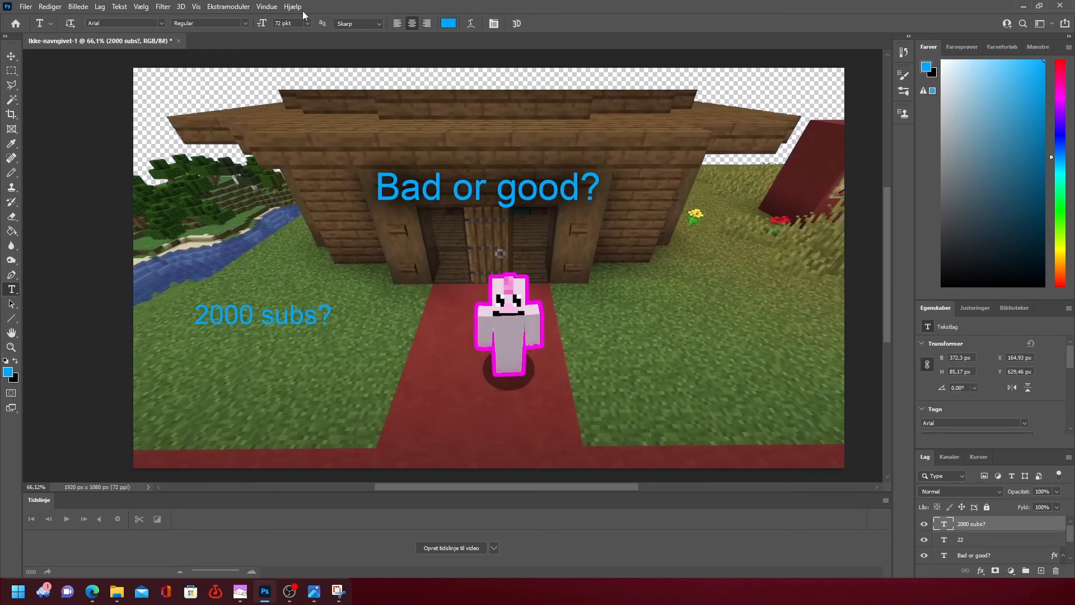
# - Switch to the image viewer and place the reference thumbnail pinkythumbnail.jpg over a corner of the design for comparison
pyautogui.moveTo(0, 182); pyautogui.dragTo(899, 311)
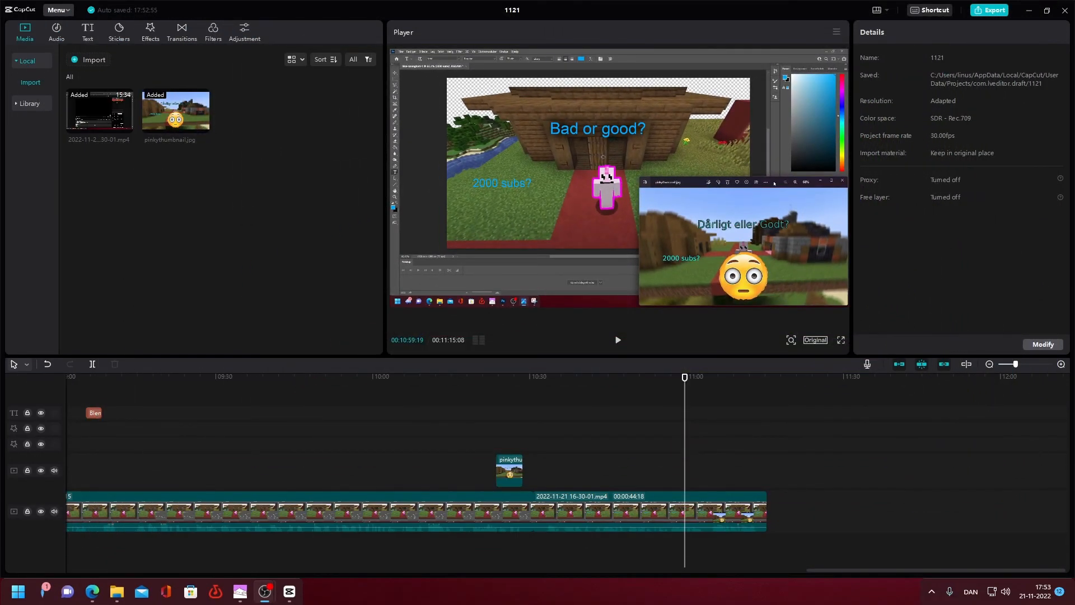